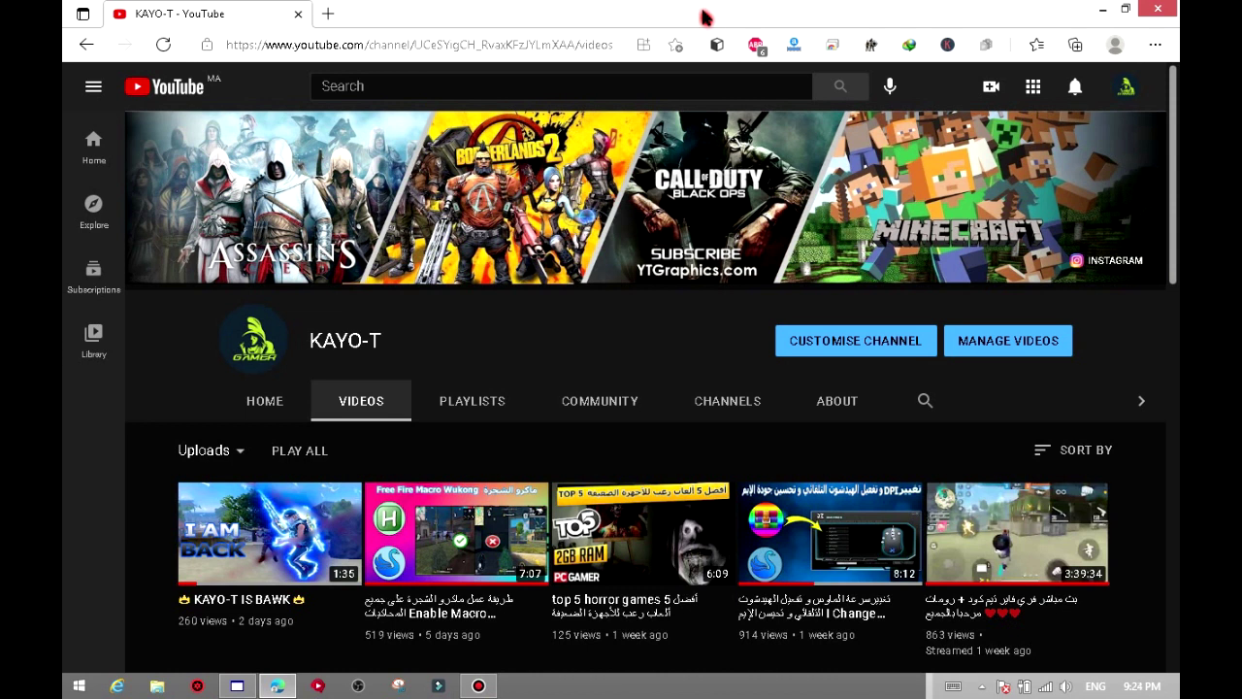
{"action": "mouse_move", "coordinate": [705, 10]}
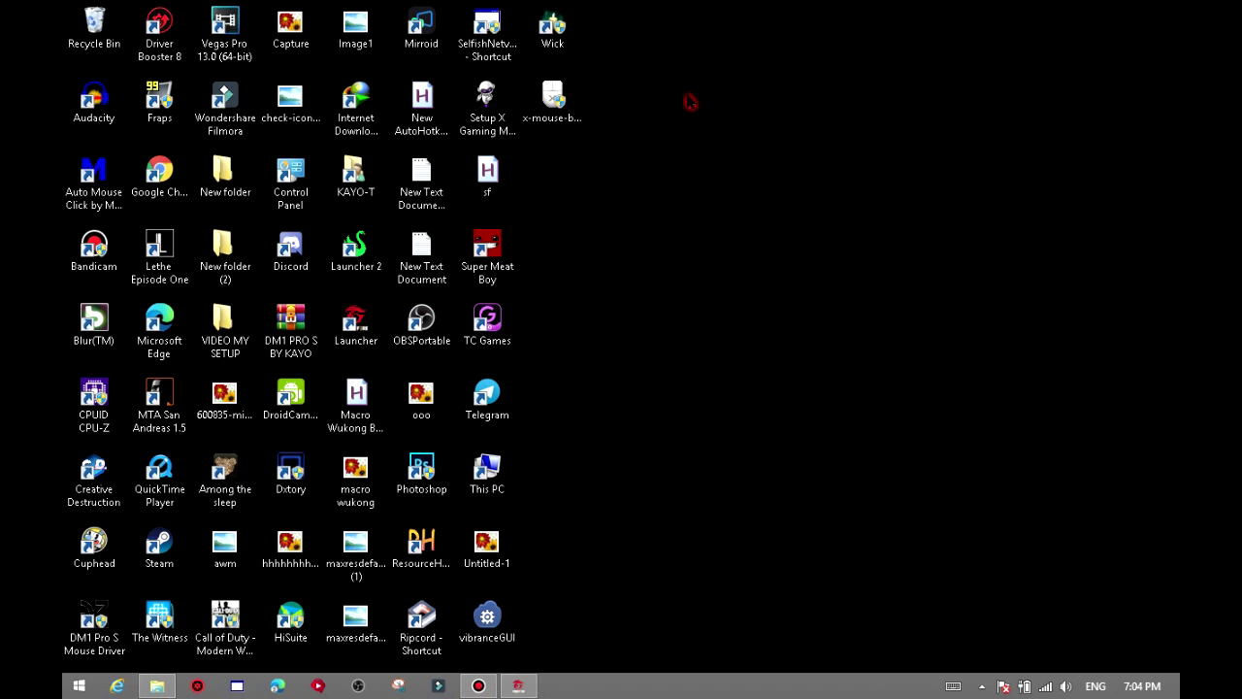
Open the desktop's Screen Resolution settings
{"action": "right_click", "coordinate": [674, 137]}
{"action": "left_click", "coordinate": [769, 330]}
{"action": "left_click_drag", "start_coordinate": [666, 117], "coordinate": [658, 76]}
Try lowering the display resolution to 1280 × 720
{"action": "left_click", "coordinate": [573, 304]}
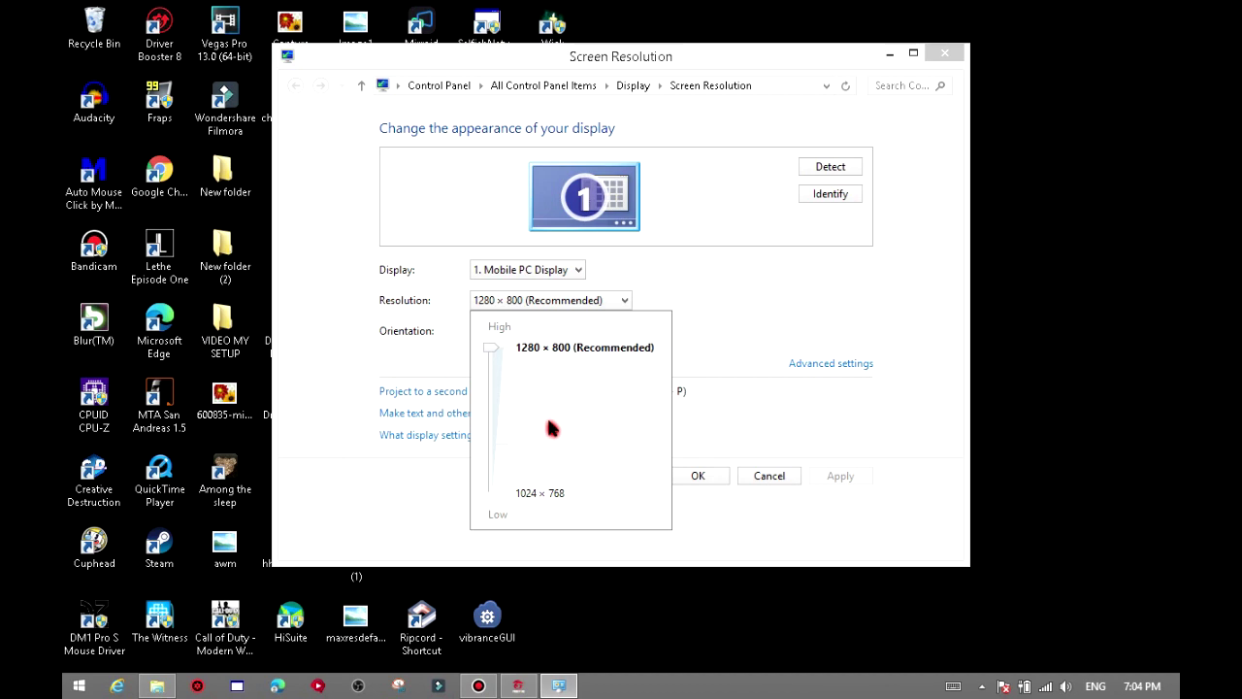
{"action": "left_click", "coordinate": [491, 413]}
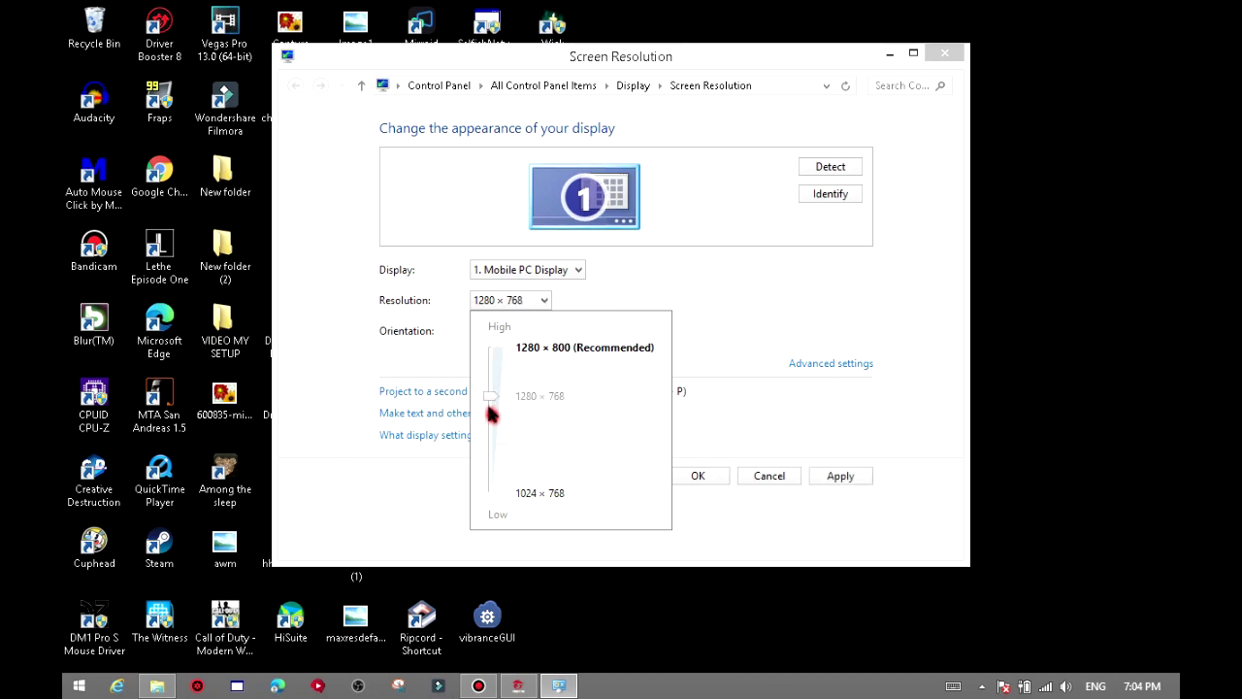
{"action": "left_click", "coordinate": [492, 458]}
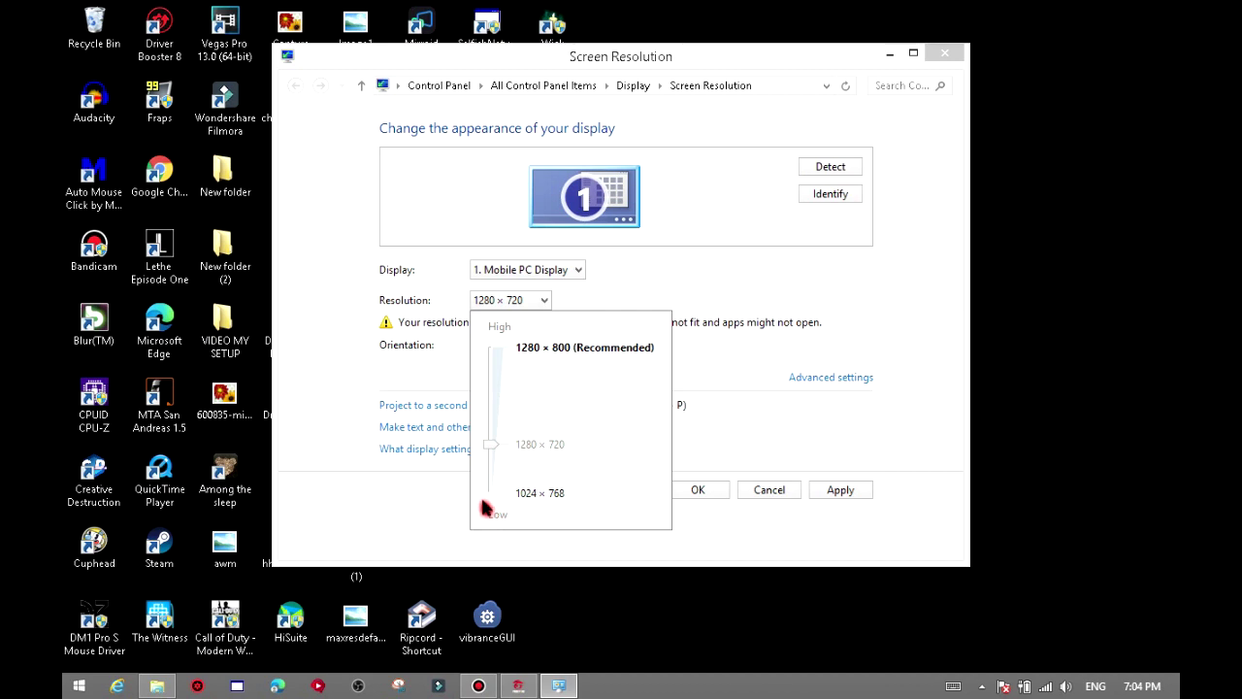
{"action": "left_click", "coordinate": [805, 392]}
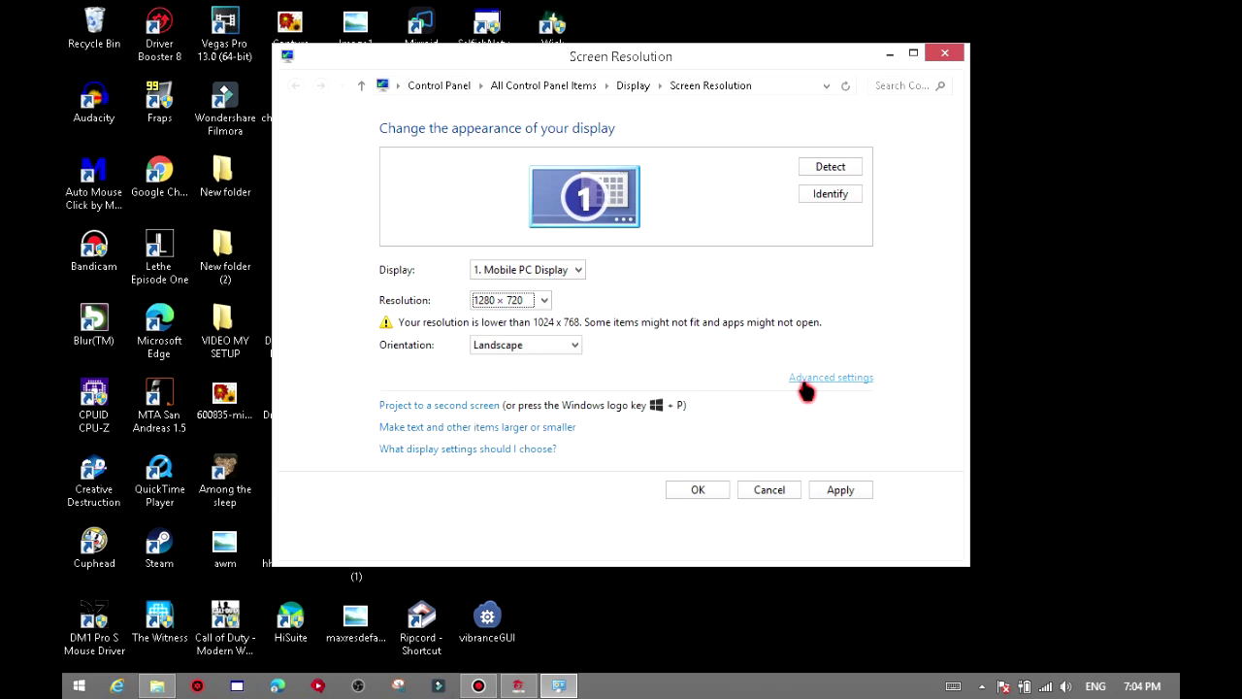
Select the 800 by 600, True Color (32 bit), 60 Hertz mode from the graphics adapter's list of all valid modes
{"action": "left_click", "coordinate": [816, 379]}
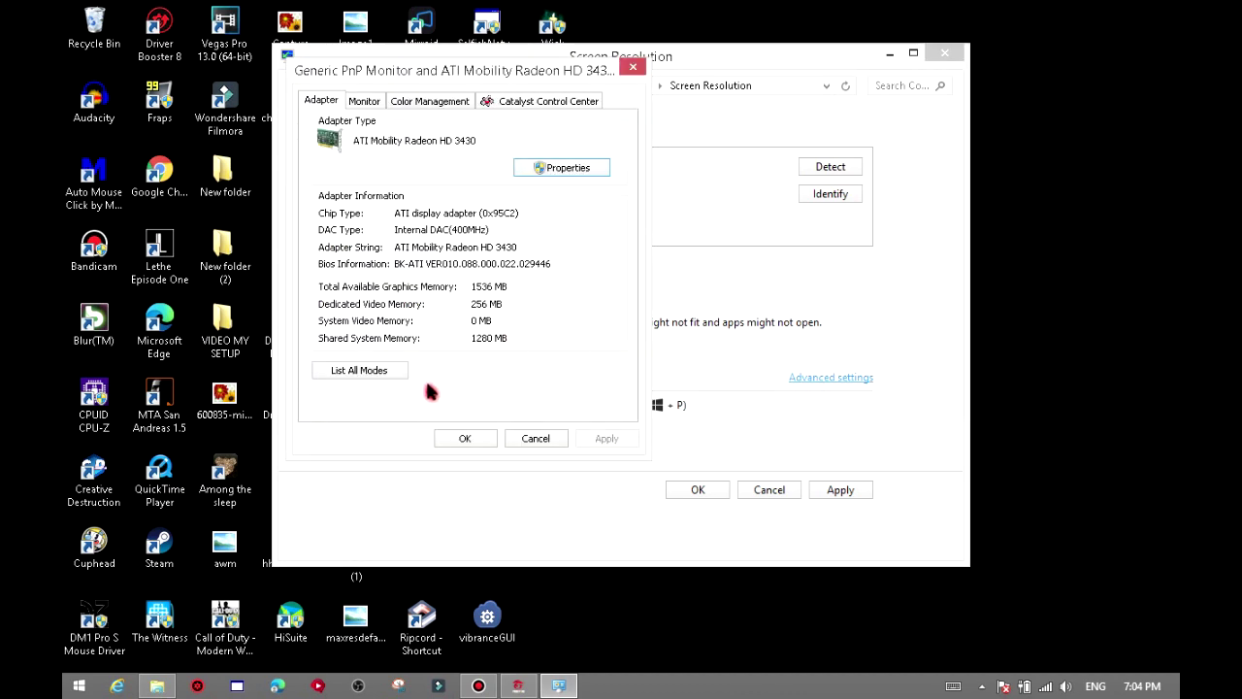
{"action": "left_click", "coordinate": [386, 371]}
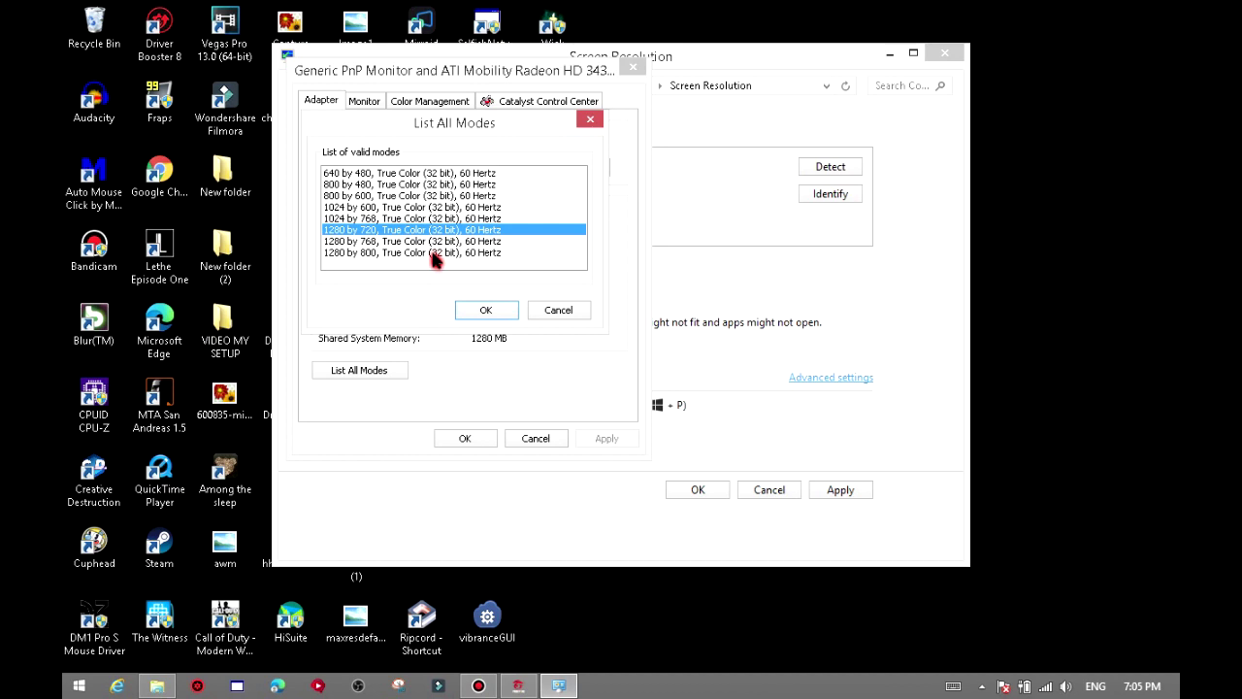
{"action": "left_click", "coordinate": [342, 174]}
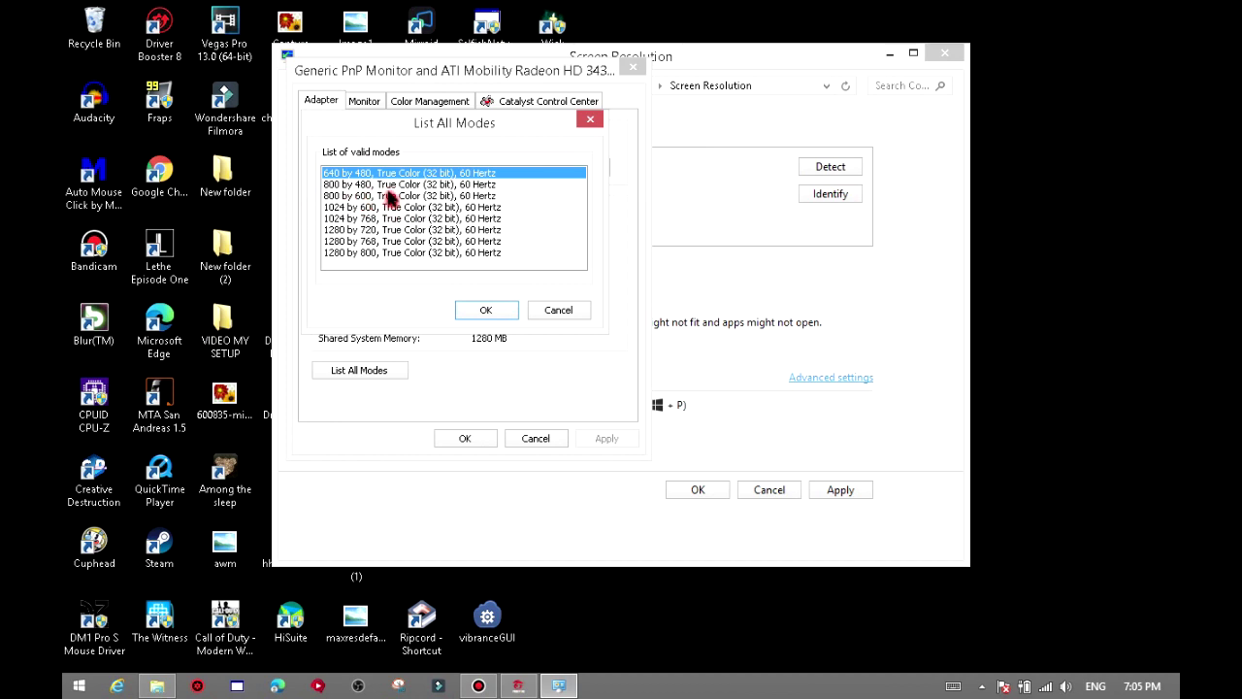
{"action": "left_click", "coordinate": [385, 197]}
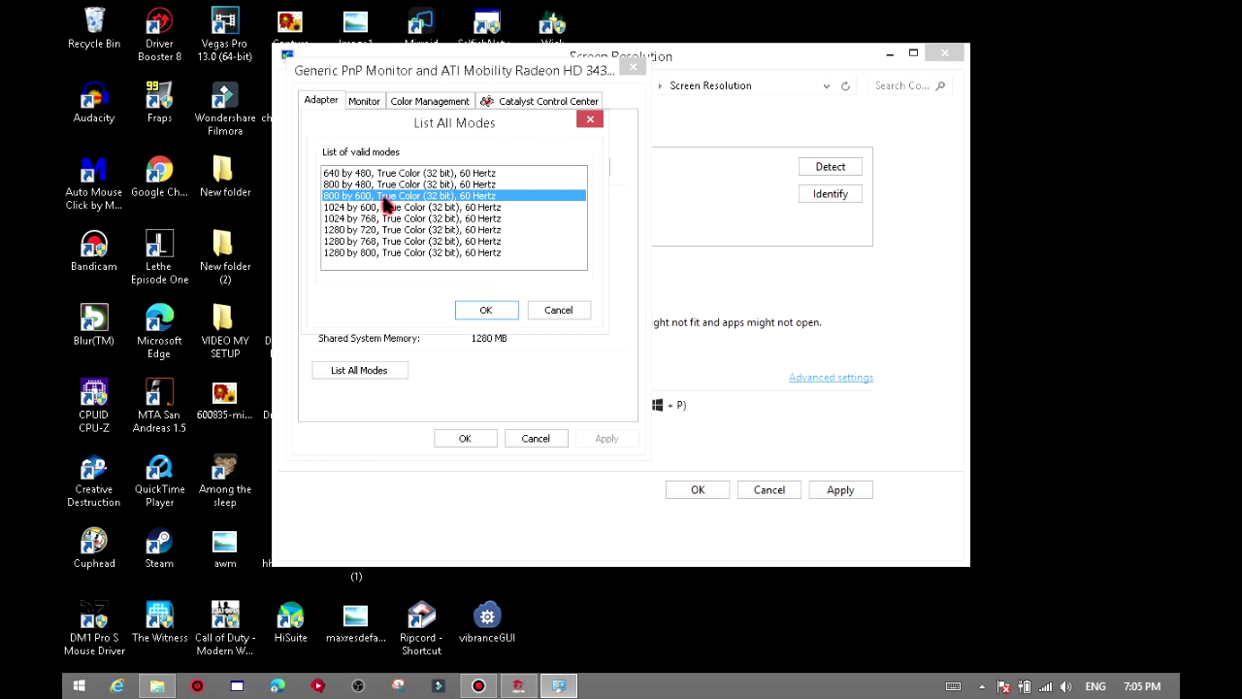
{"action": "left_click", "coordinate": [486, 310]}
Apply the chosen display mode, keep the changes and close the adapter and Screen Resolution windows
{"action": "left_click", "coordinate": [606, 437]}
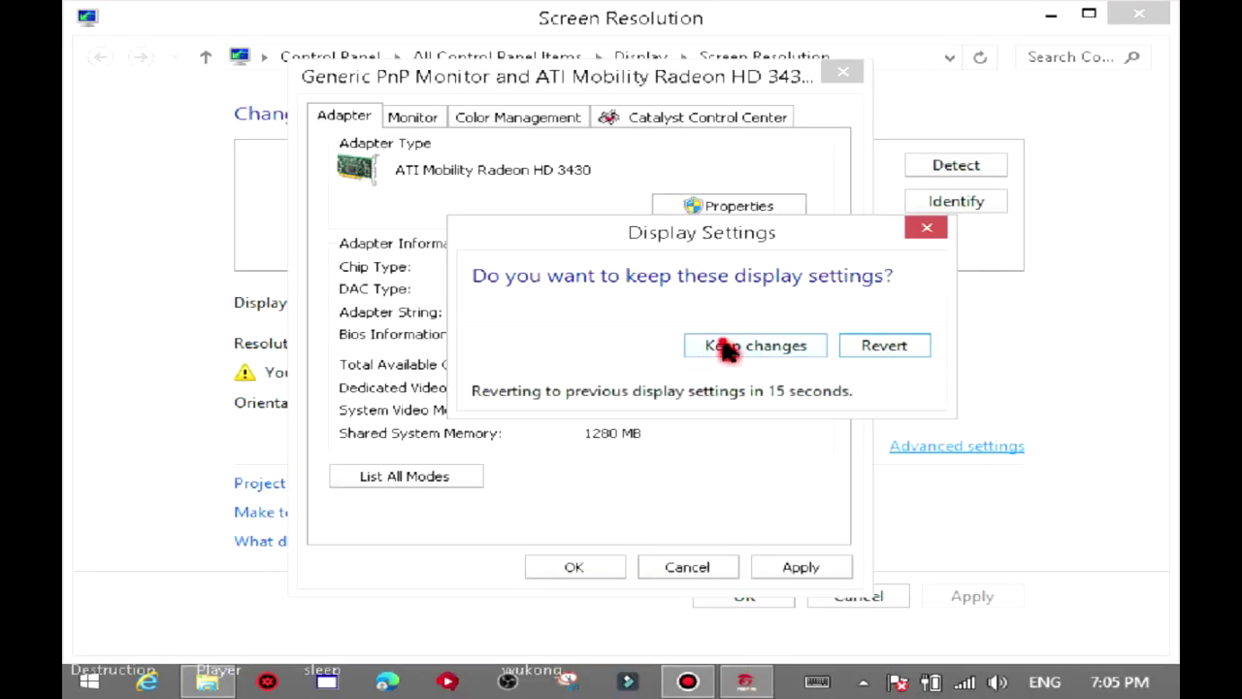
{"action": "left_click", "coordinate": [730, 346]}
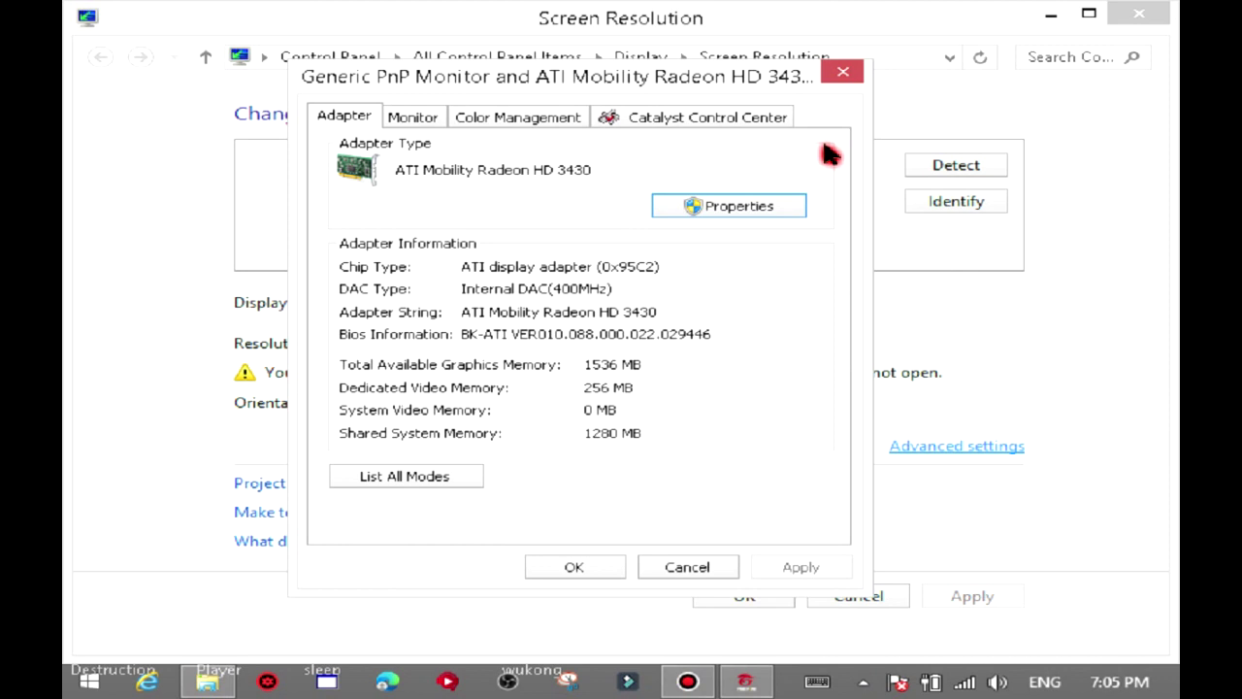
{"action": "left_click", "coordinate": [843, 71]}
{"action": "left_click", "coordinate": [1140, 13]}
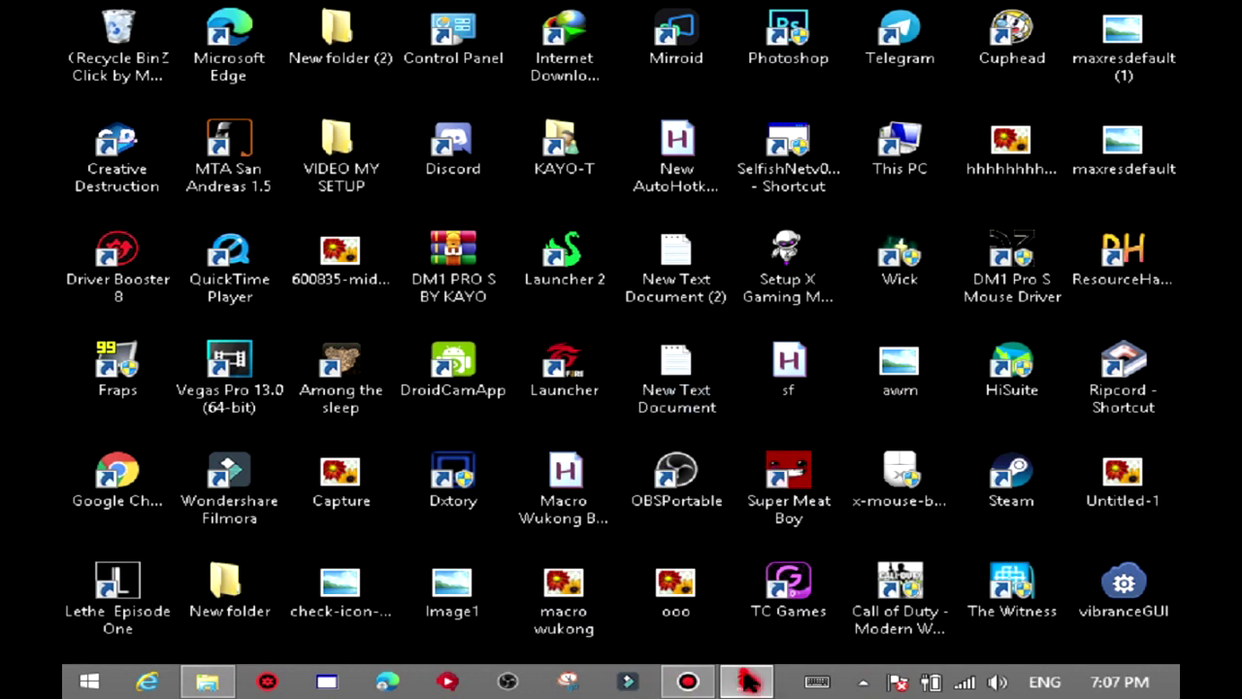
Switch to the Free Fire emulator and save a custom resolution of 800 wide by 600 high in its advanced settings
{"action": "left_click", "coordinate": [748, 682]}
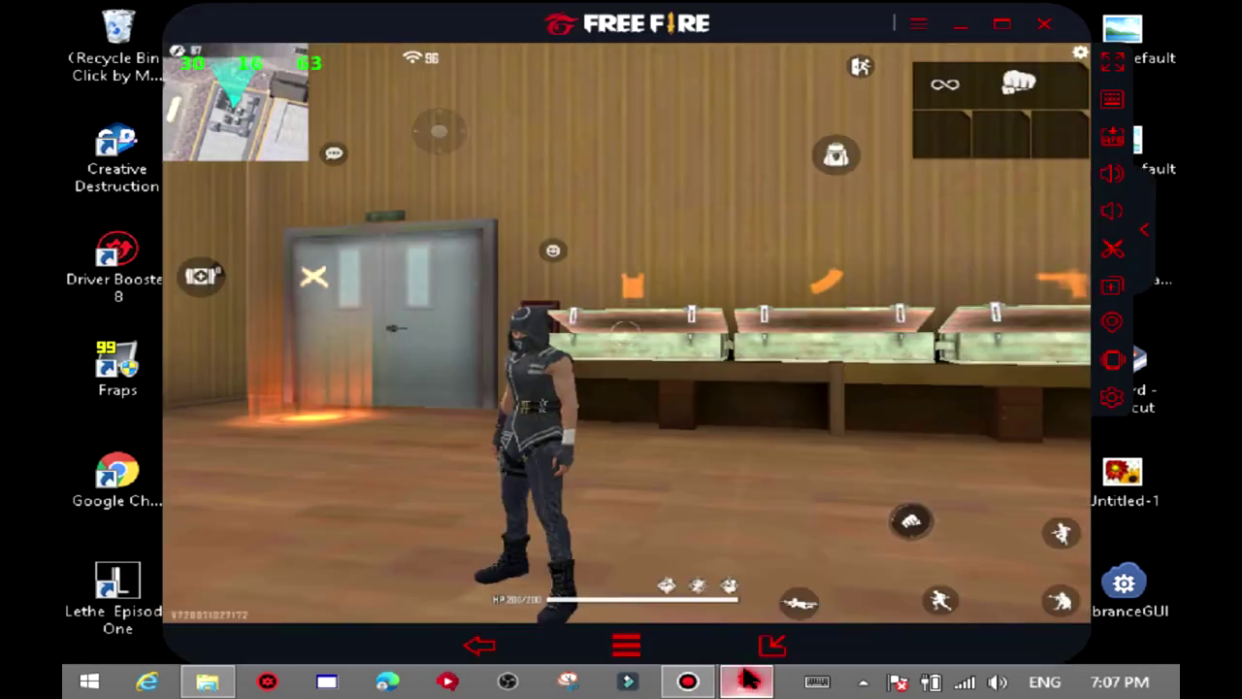
{"action": "left_click", "coordinate": [1124, 408]}
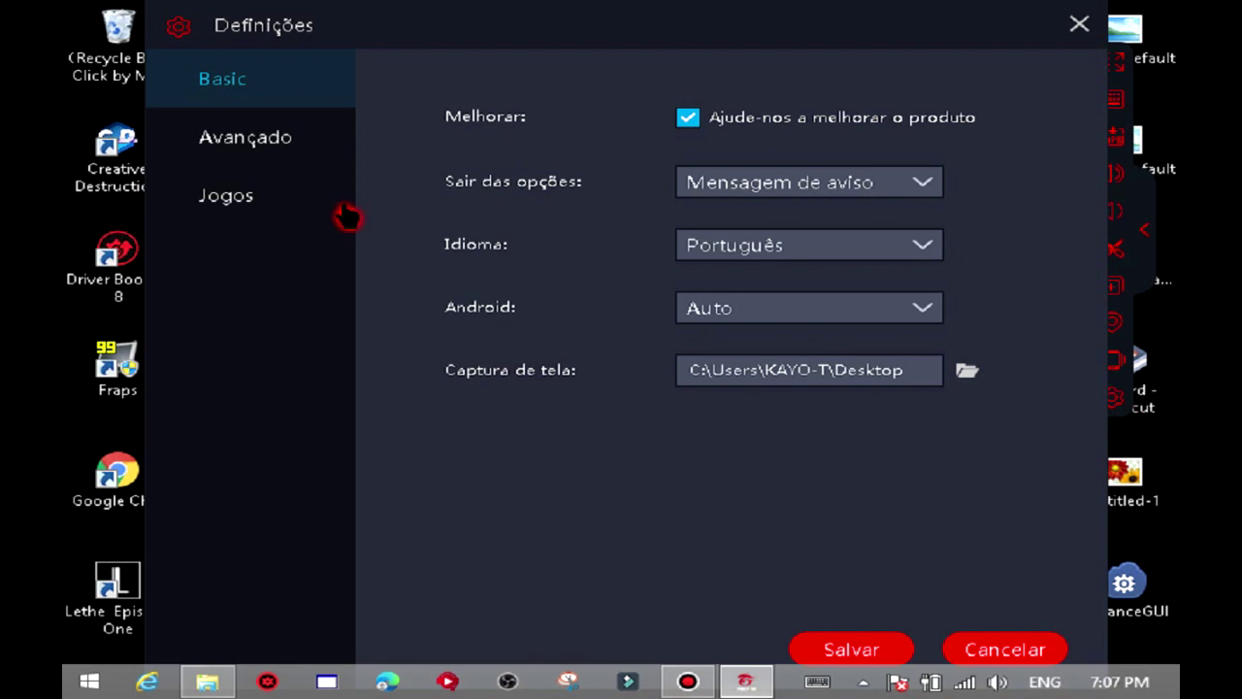
{"action": "left_click", "coordinate": [249, 143]}
{"action": "left_click", "coordinate": [728, 171]}
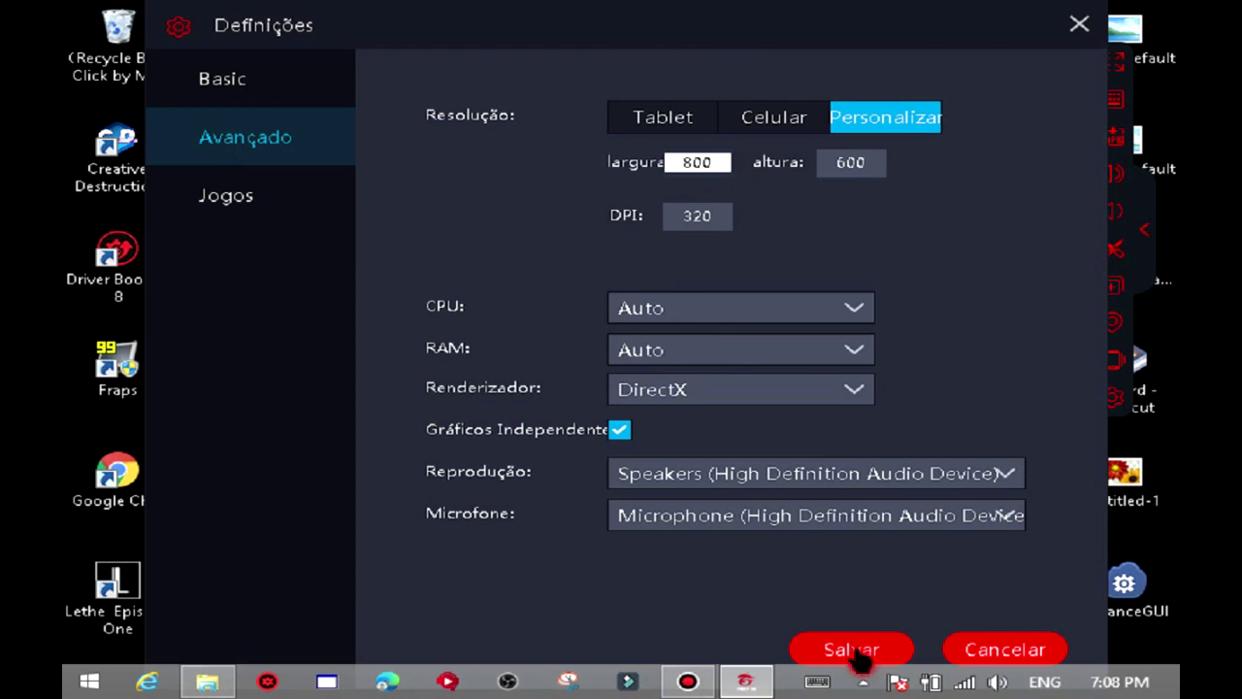
{"action": "left_click", "coordinate": [859, 652]}
{"action": "left_click", "coordinate": [881, 237]}
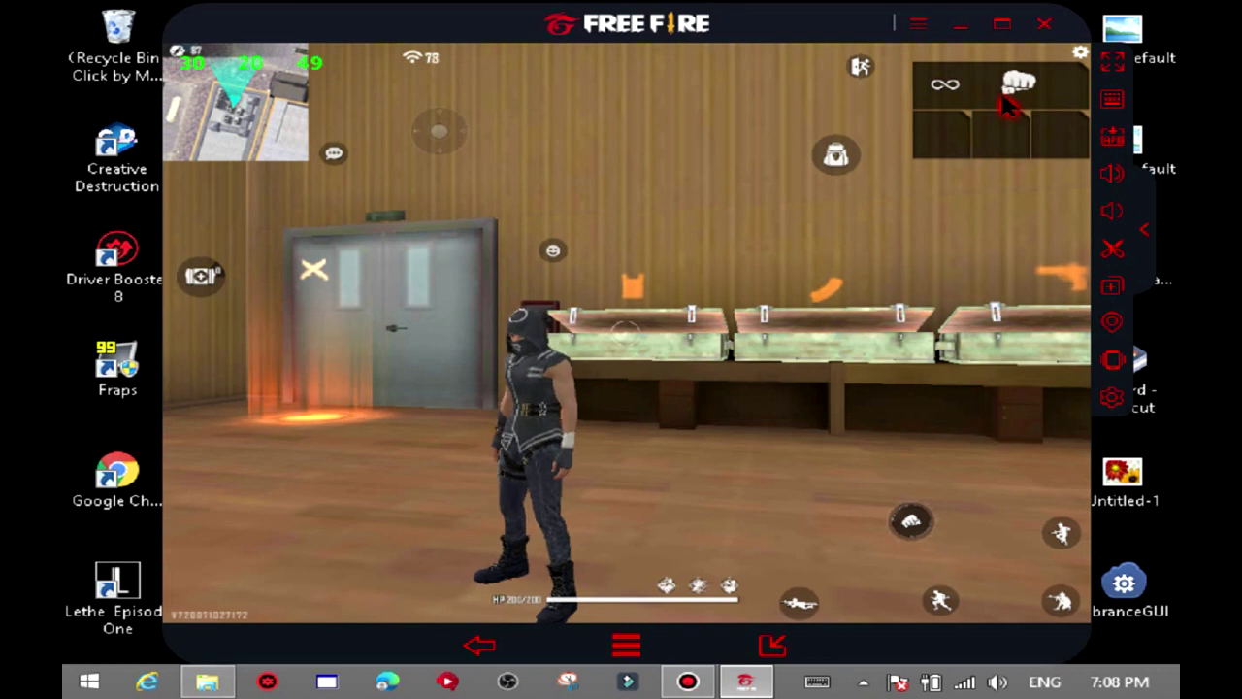
Try the game in full screen by moving the character around the training area, and minimize the emulator at the end
{"action": "left_click", "coordinate": [1111, 70]}
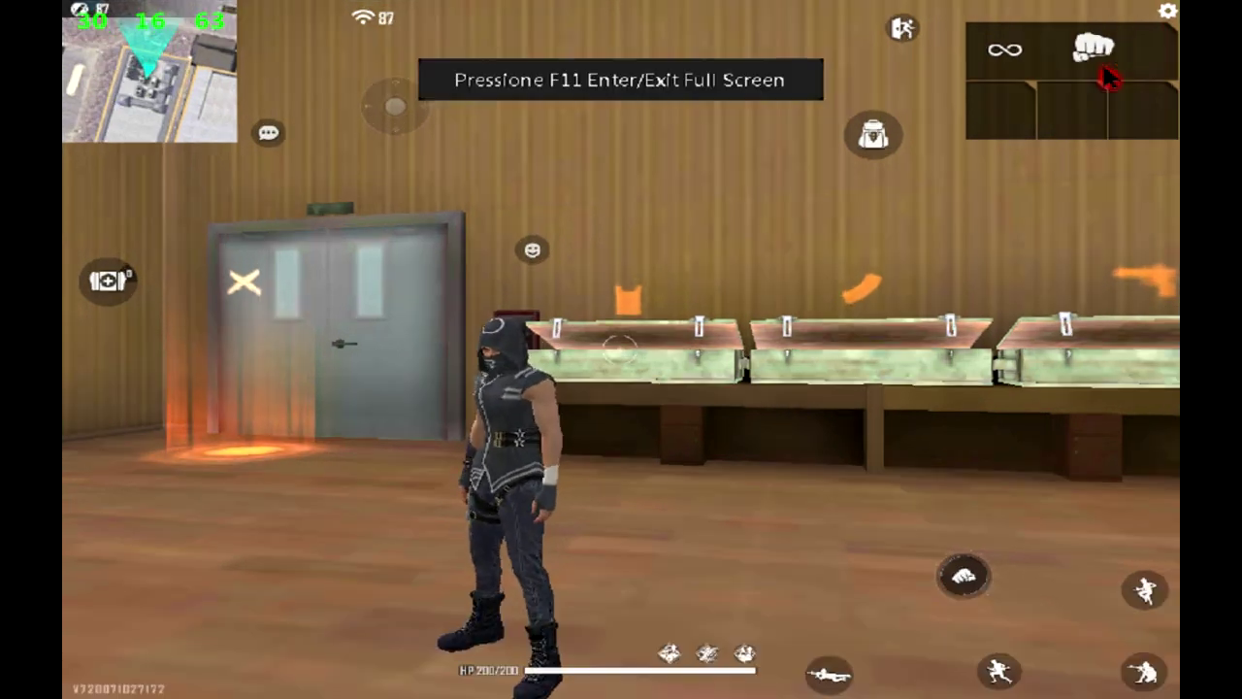
{"action": "right_click", "coordinate": [986, 273]}
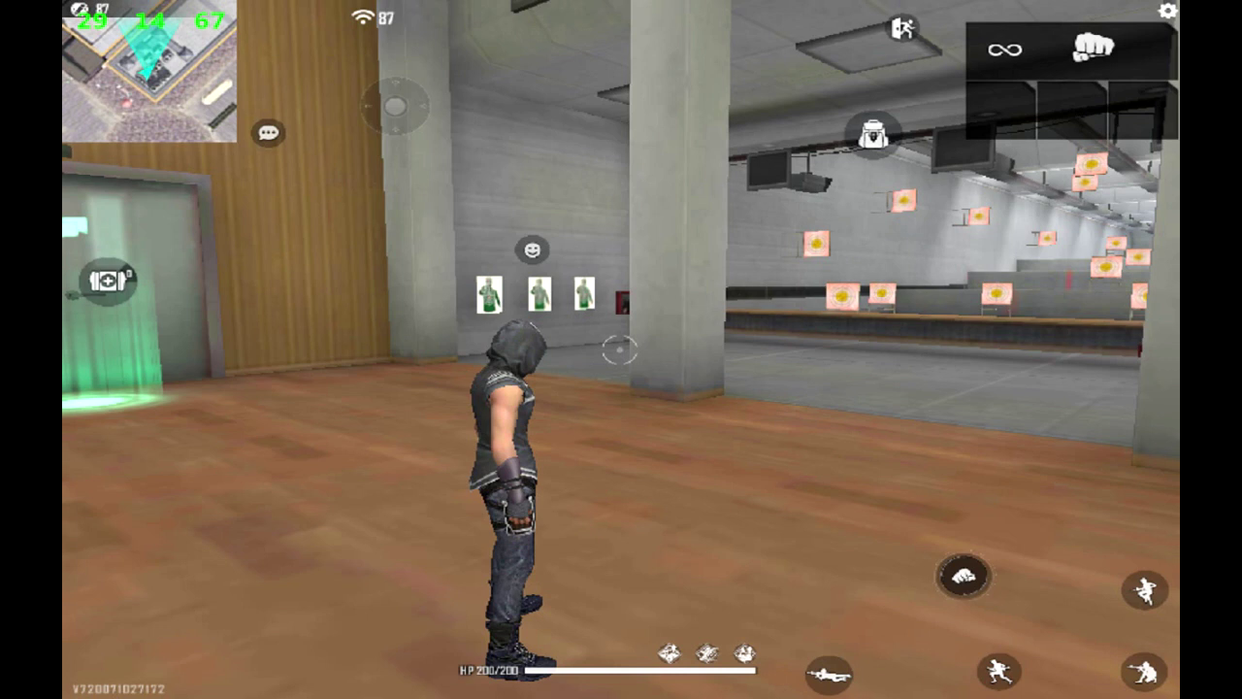
{"action": "key", "text": "w"}
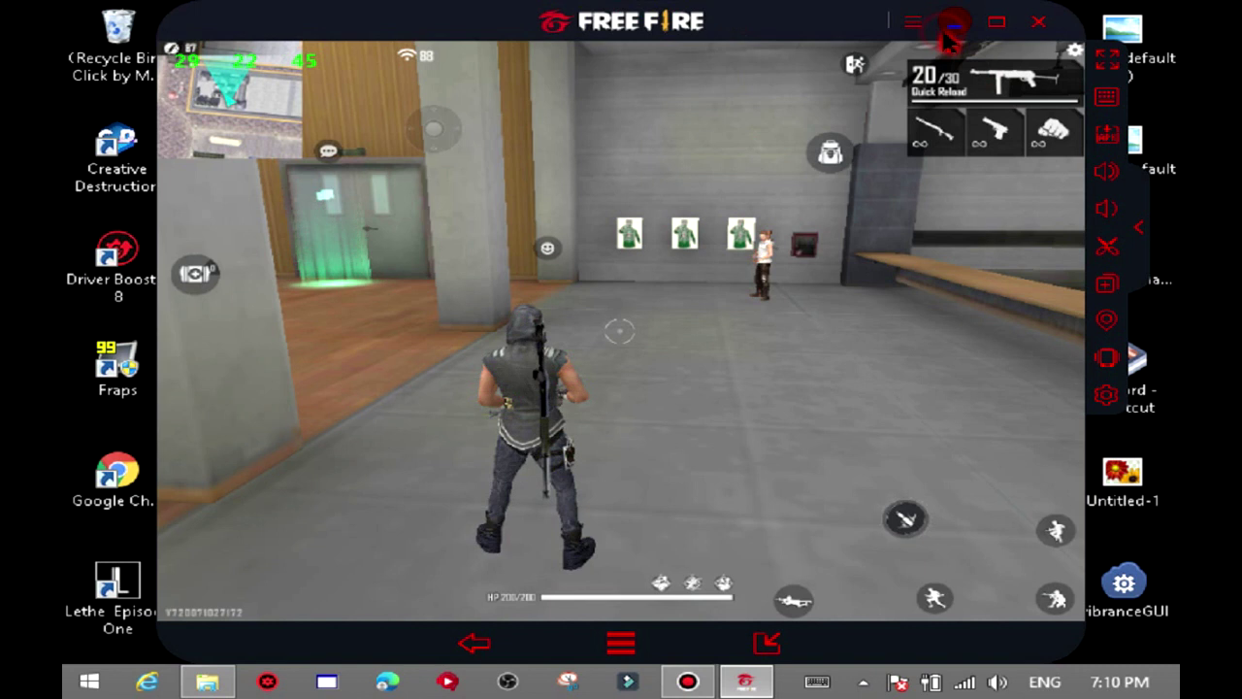
{"action": "left_click", "coordinate": [949, 25]}
Change the display mode to 640 by 480, True Color (32 bit), 60 Hertz through the graphics adapter's list of all modes
{"action": "right_click", "coordinate": [838, 208]}
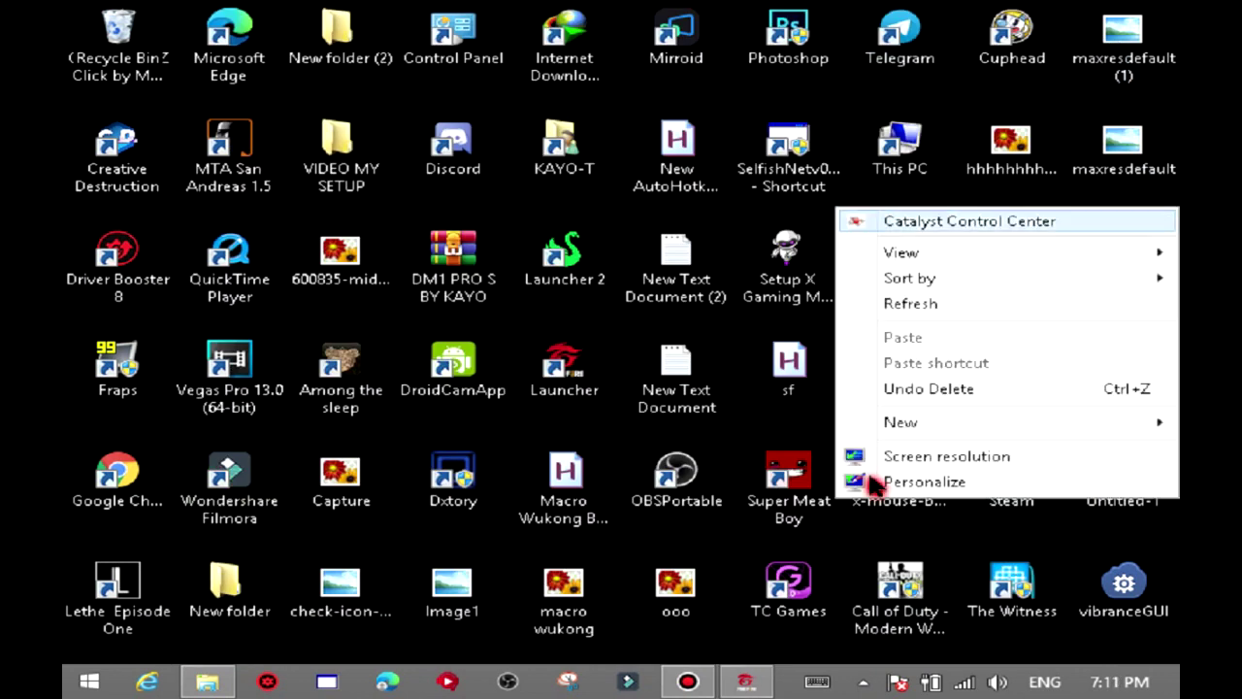
{"action": "left_click", "coordinate": [878, 476]}
{"action": "left_click", "coordinate": [835, 471]}
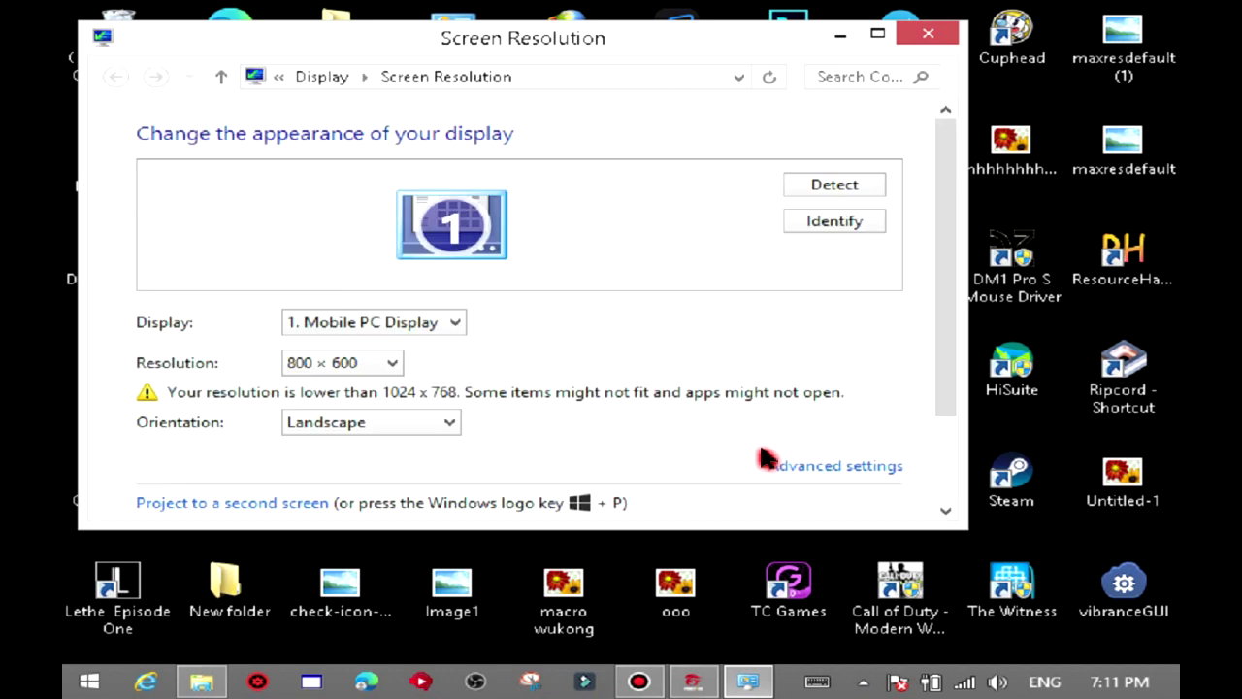
{"action": "left_click", "coordinate": [794, 468]}
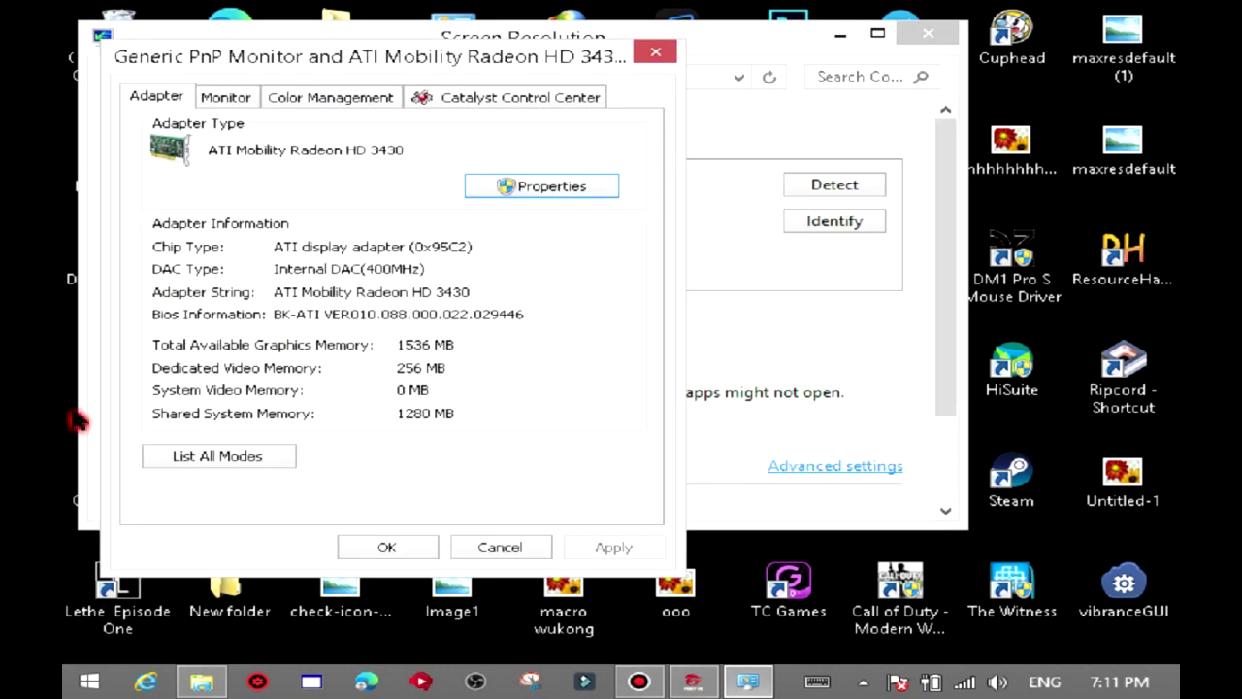
{"action": "left_click", "coordinate": [192, 459]}
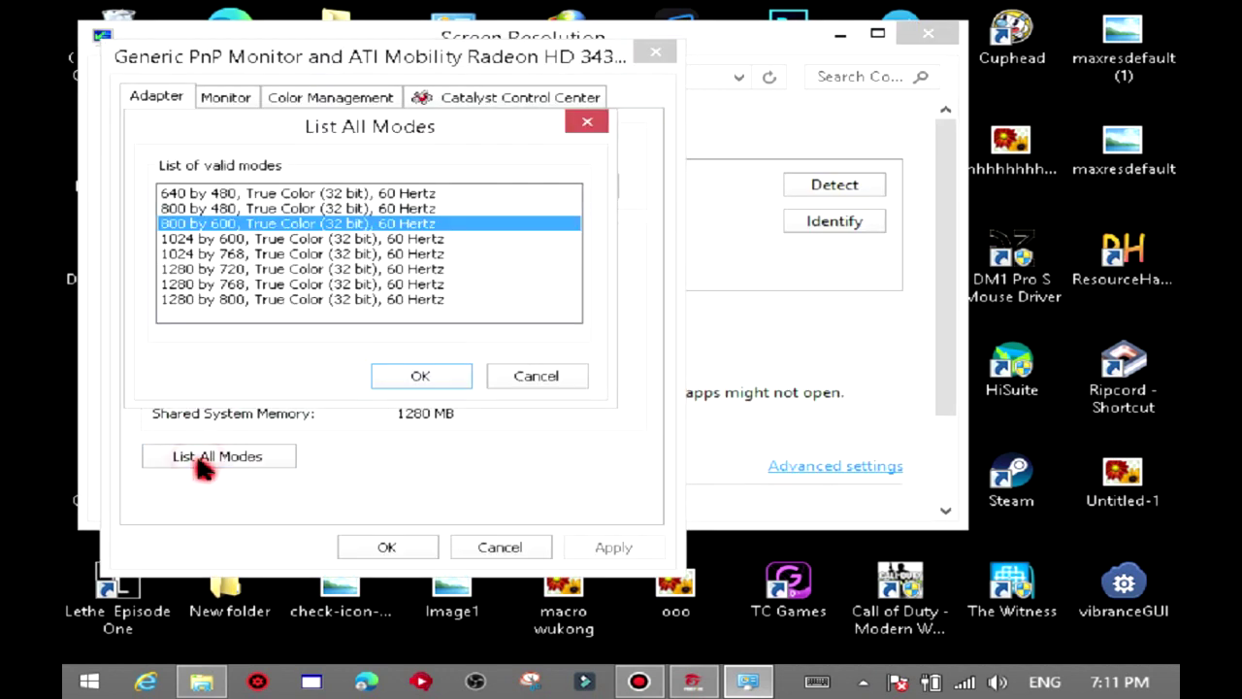
{"action": "left_click", "coordinate": [219, 208]}
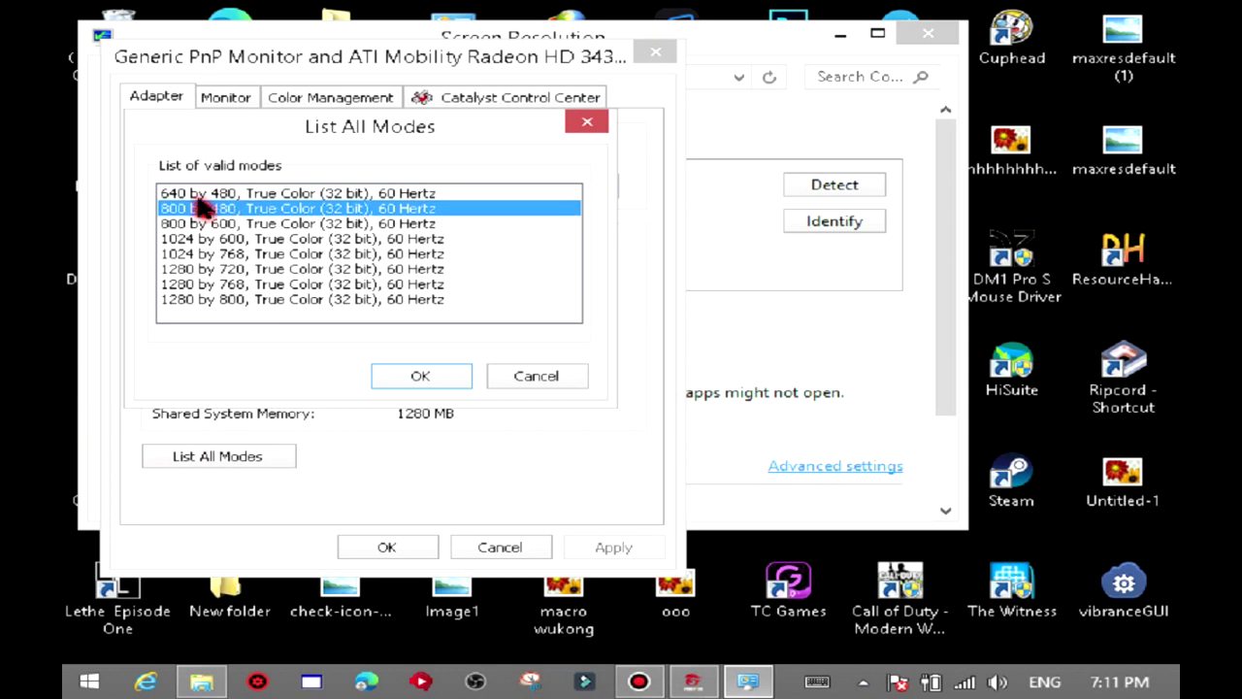
{"action": "left_click", "coordinate": [196, 197]}
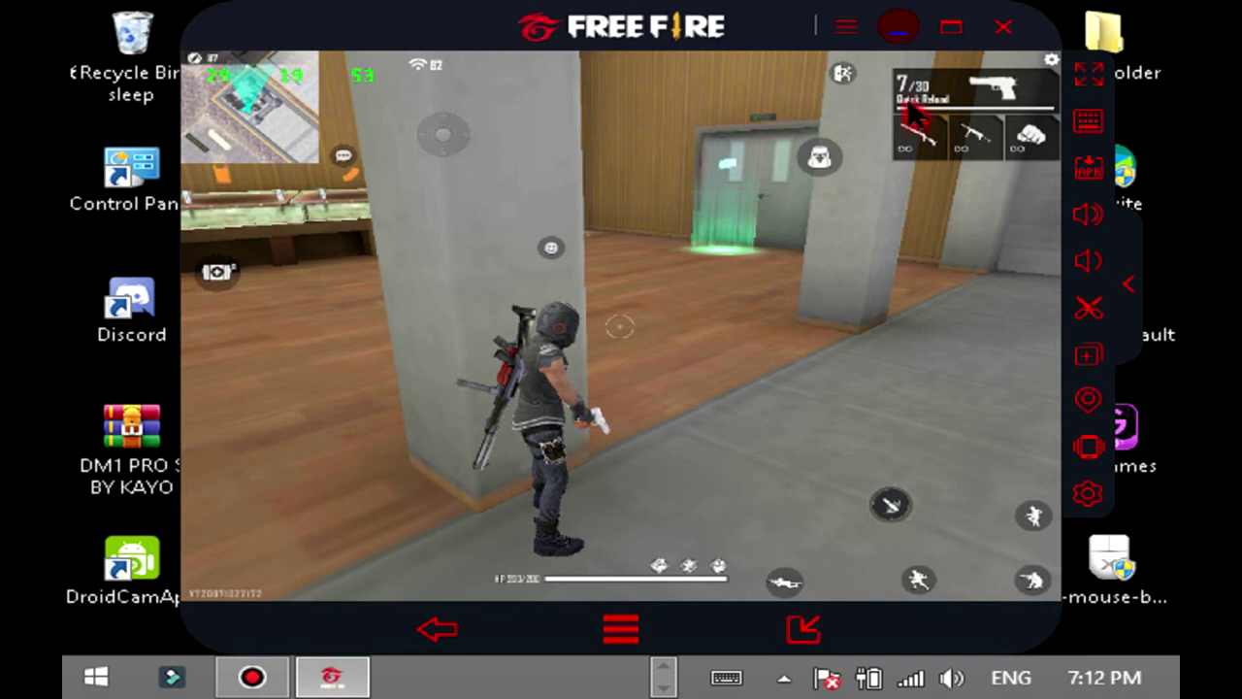
Minimize the emulator, set the display resolution back to 1280 × 800 (Recommended) and keep the changes
{"action": "left_click", "coordinate": [893, 39]}
{"action": "right_click", "coordinate": [941, 374]}
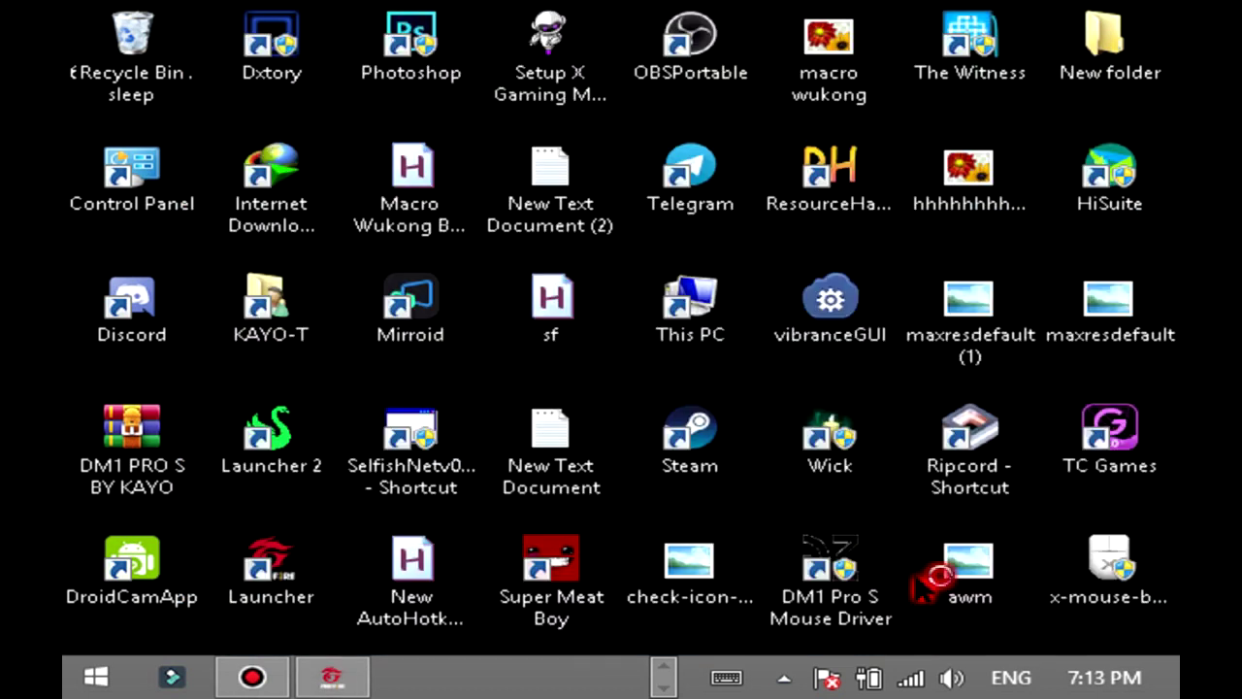
{"action": "left_click", "coordinate": [573, 466]}
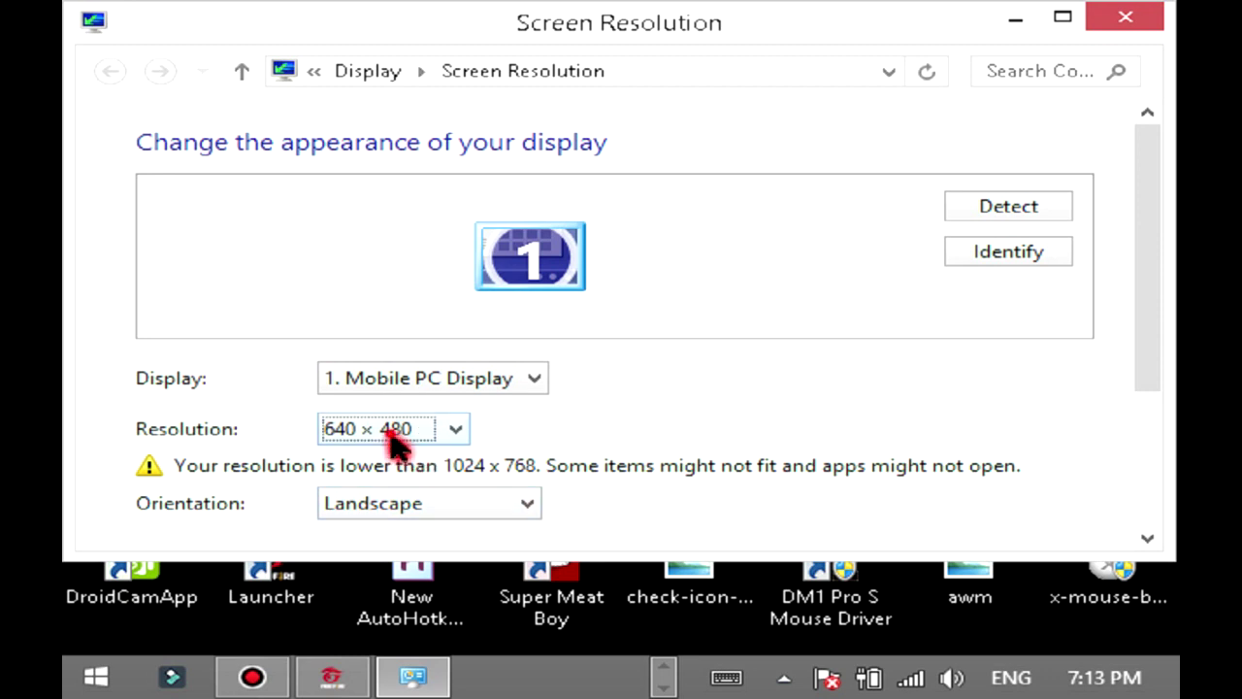
{"action": "left_click", "coordinate": [393, 434]}
{"action": "left_click", "coordinate": [361, 408]}
{"action": "left_click", "coordinate": [1159, 272]}
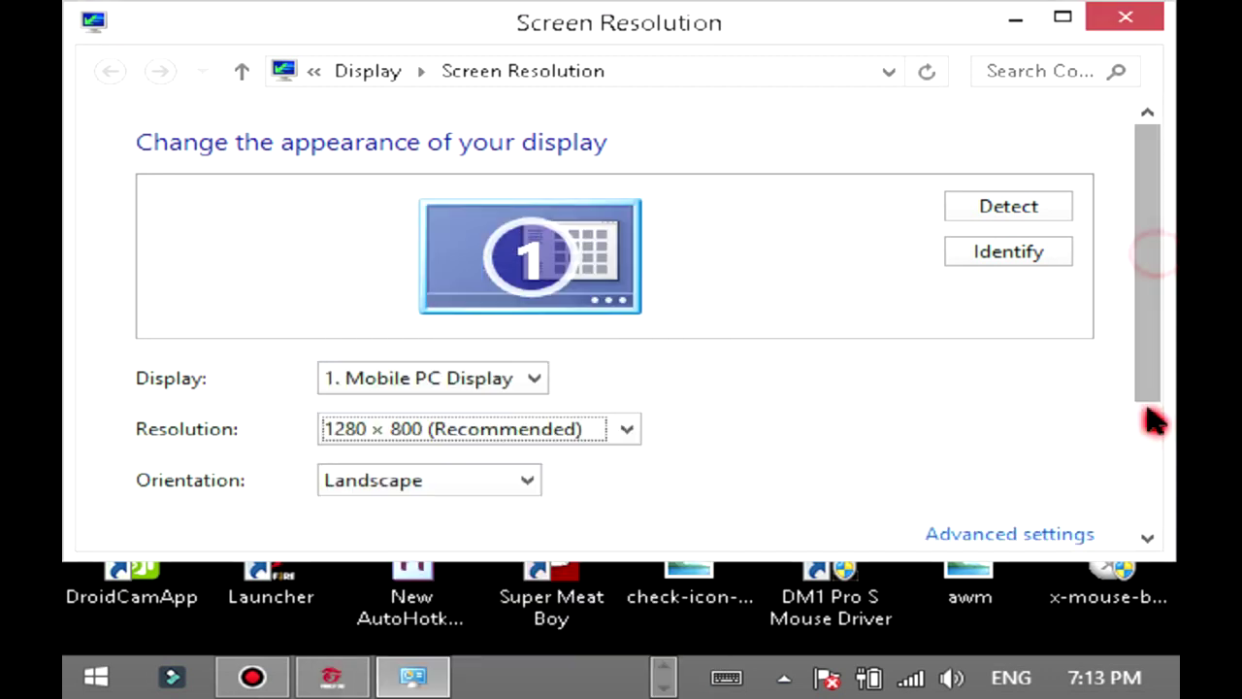
{"action": "left_click_drag", "start_coordinate": [1150, 367], "coordinate": [1159, 507]}
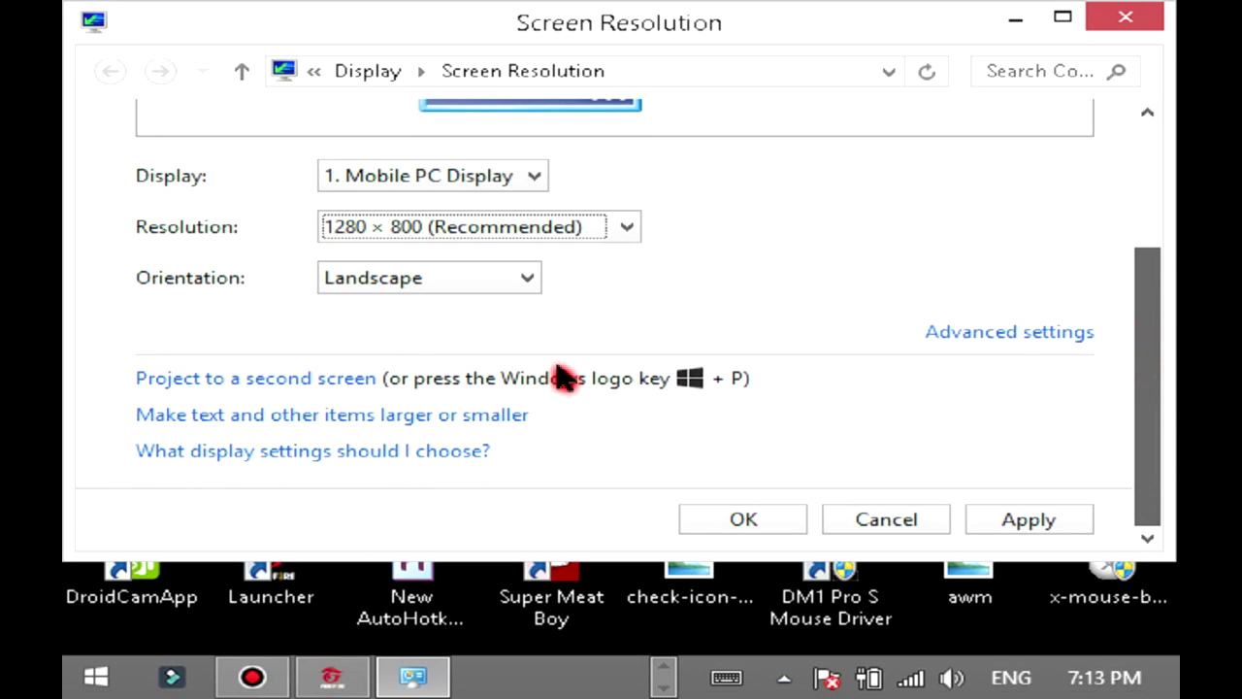
{"action": "left_click", "coordinate": [743, 521]}
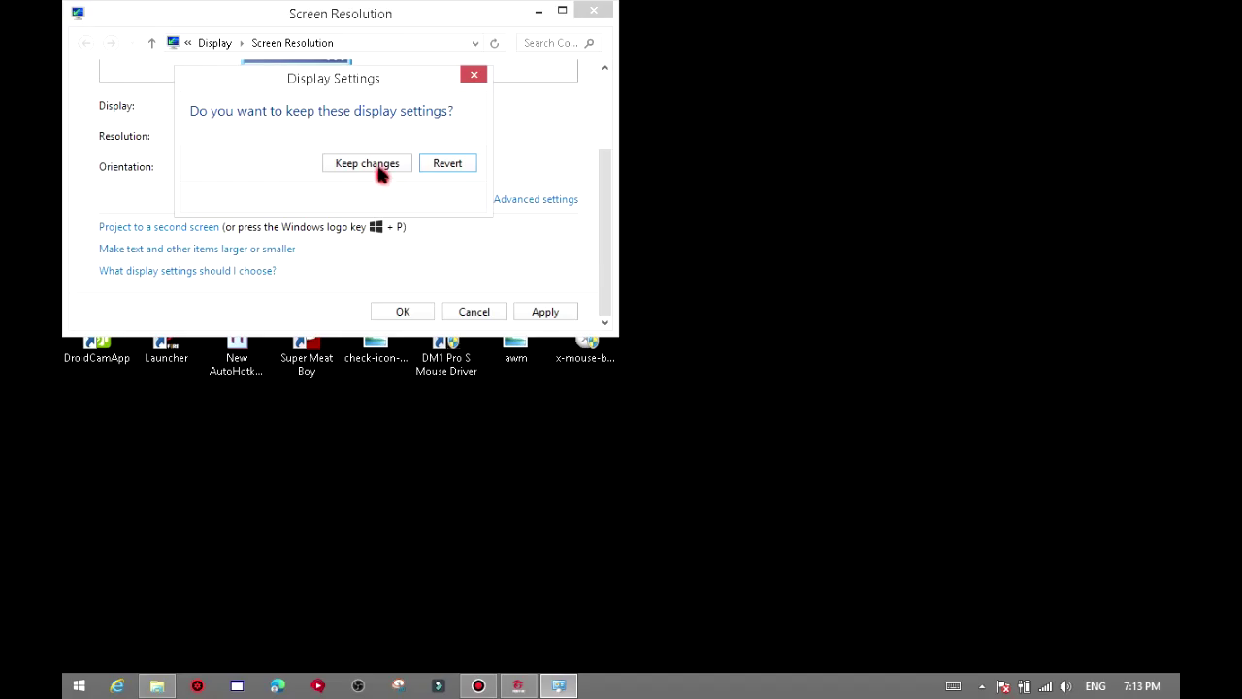
{"action": "left_click", "coordinate": [419, 169]}
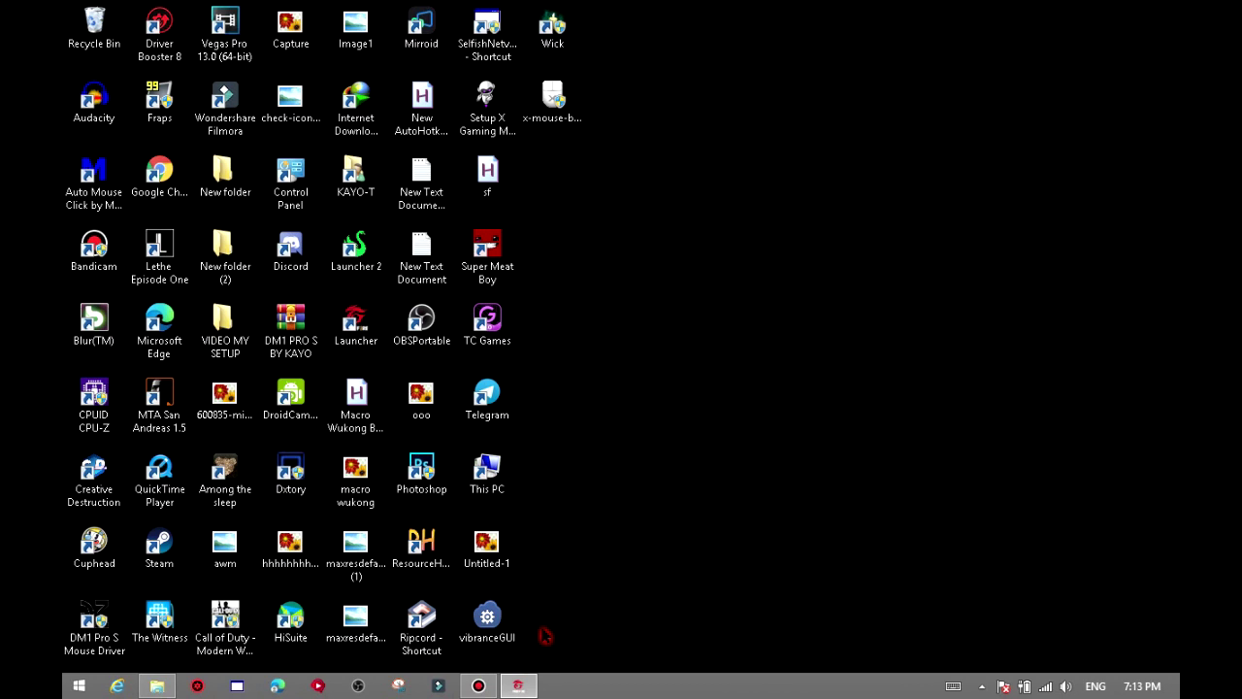
Bring the Free Fire emulator window back up and show the game in full screen
{"action": "mouse_move", "coordinate": [529, 686]}
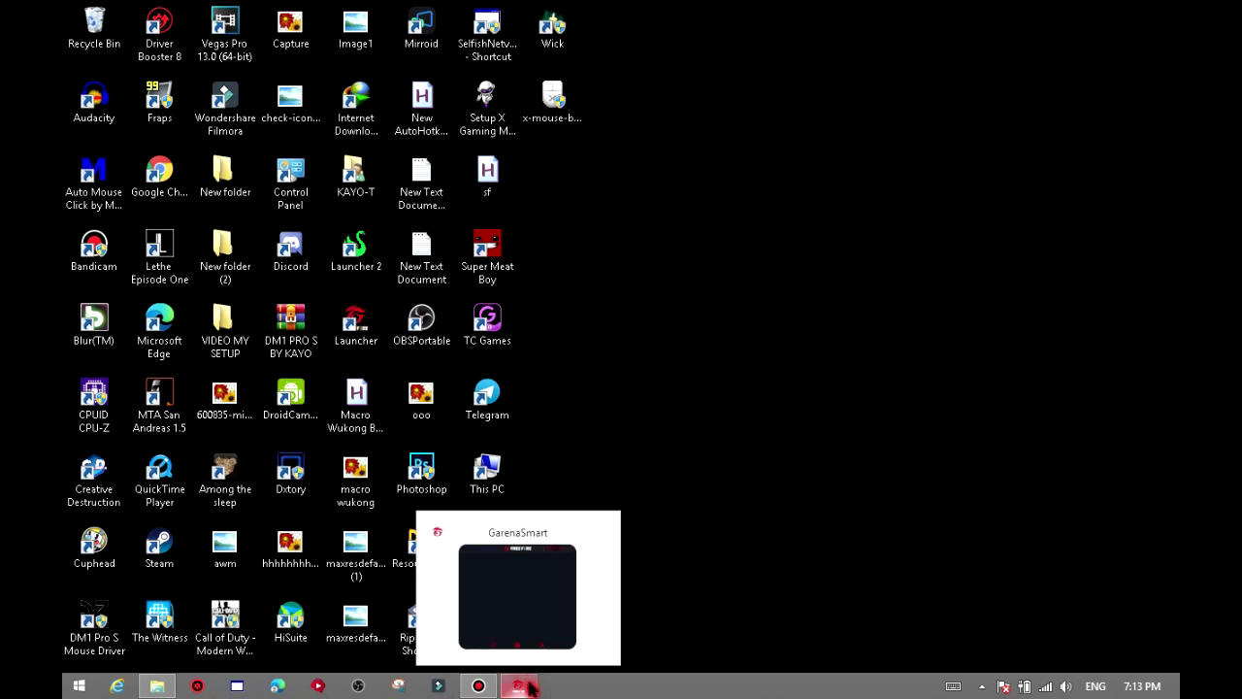
{"action": "left_click", "coordinate": [594, 565]}
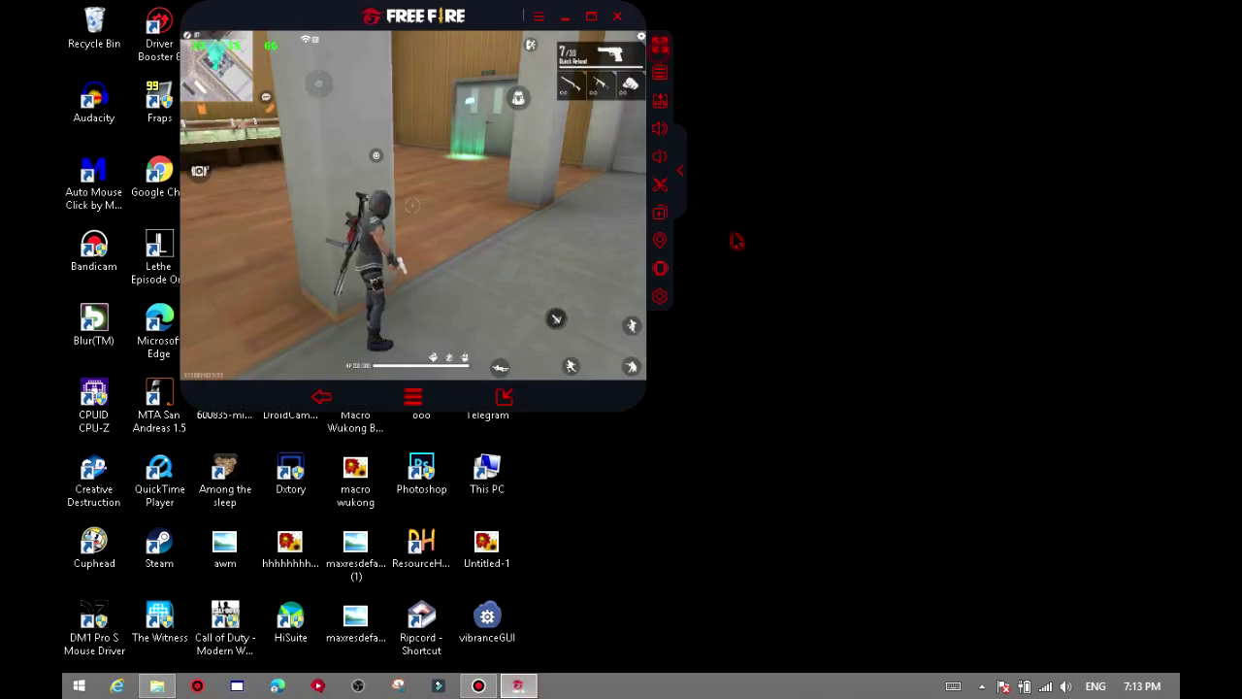
{"action": "key", "text": "F11"}
Test the game in the shooting range by running, jumping, firing the pistol and reloading it
{"action": "key", "text": "w"}
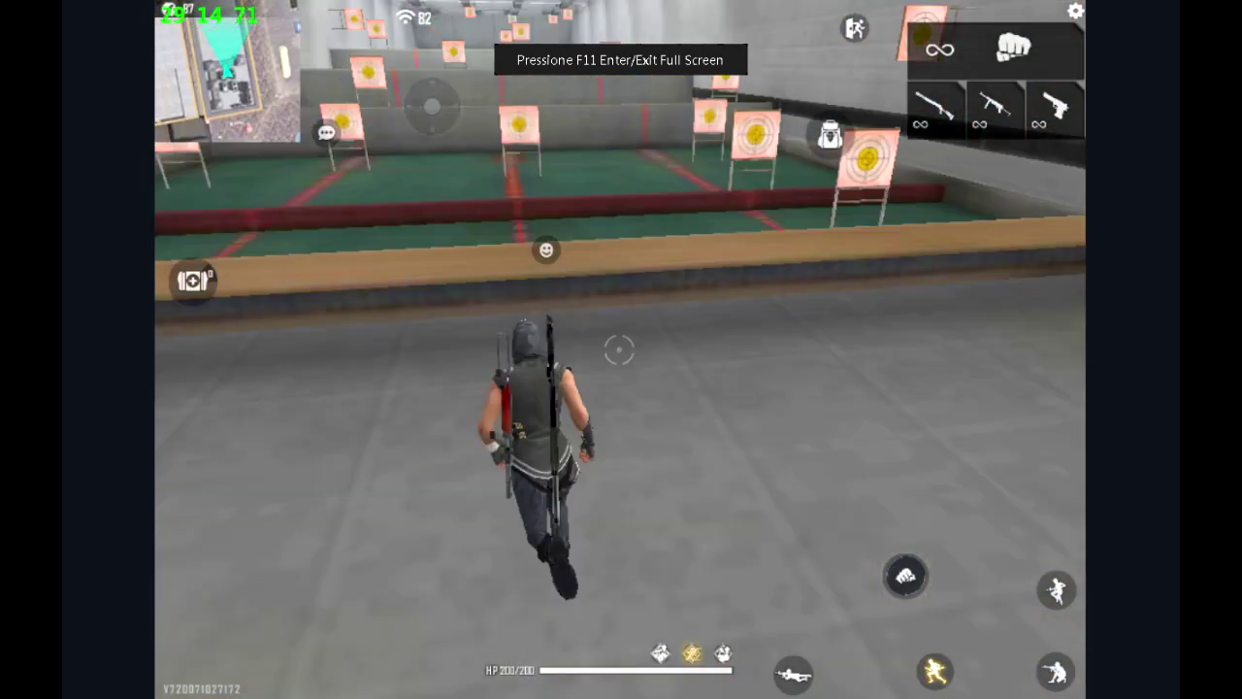
{"action": "key", "text": "space"}
{"action": "left_click", "coordinate": [618, 349]}
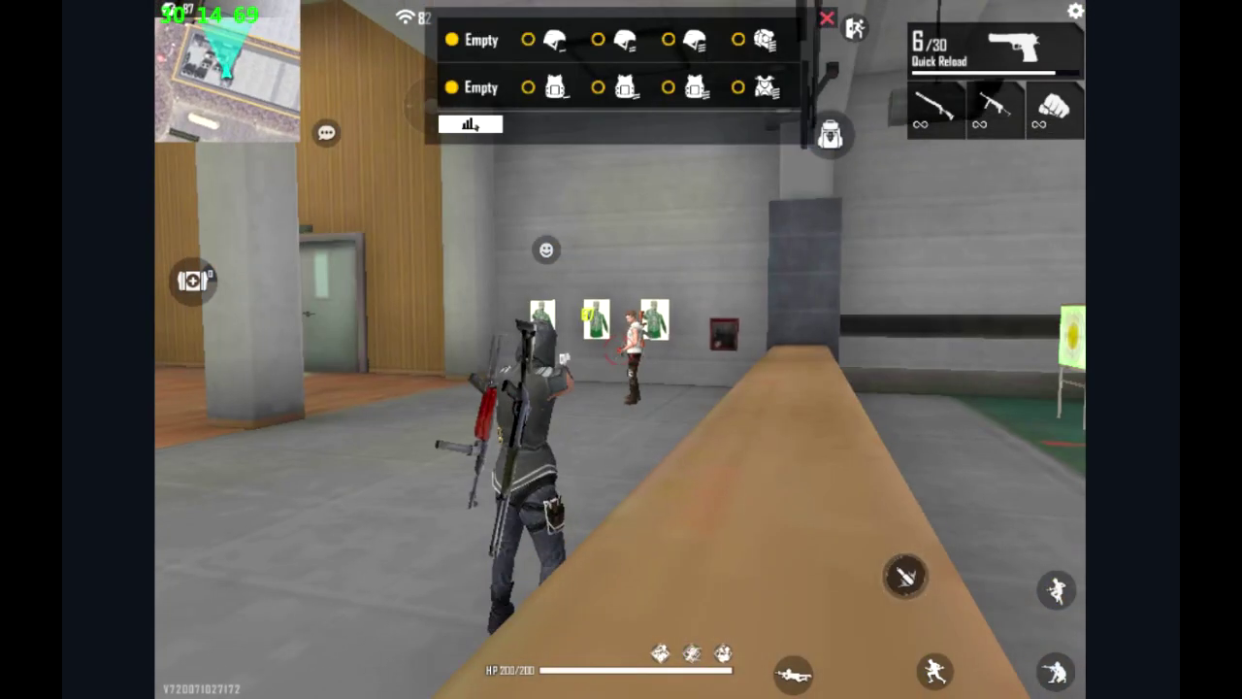
{"action": "key", "text": "s"}
{"action": "key", "text": "r"}
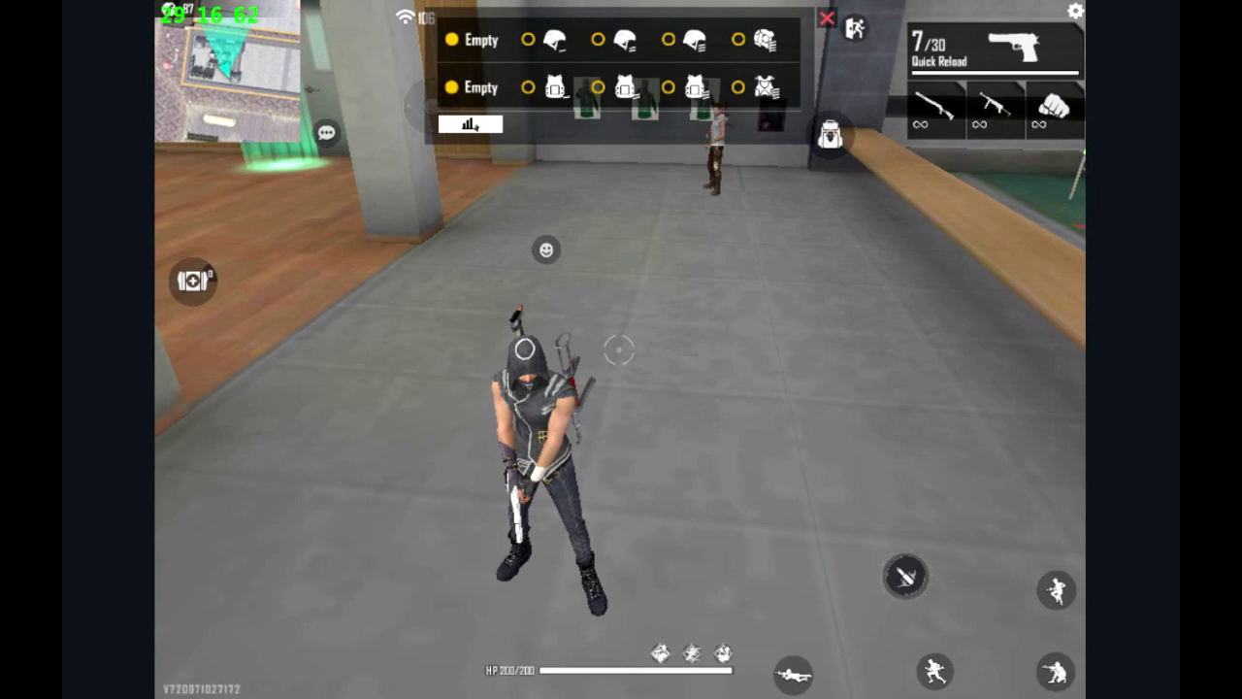
{"action": "key", "text": "w"}
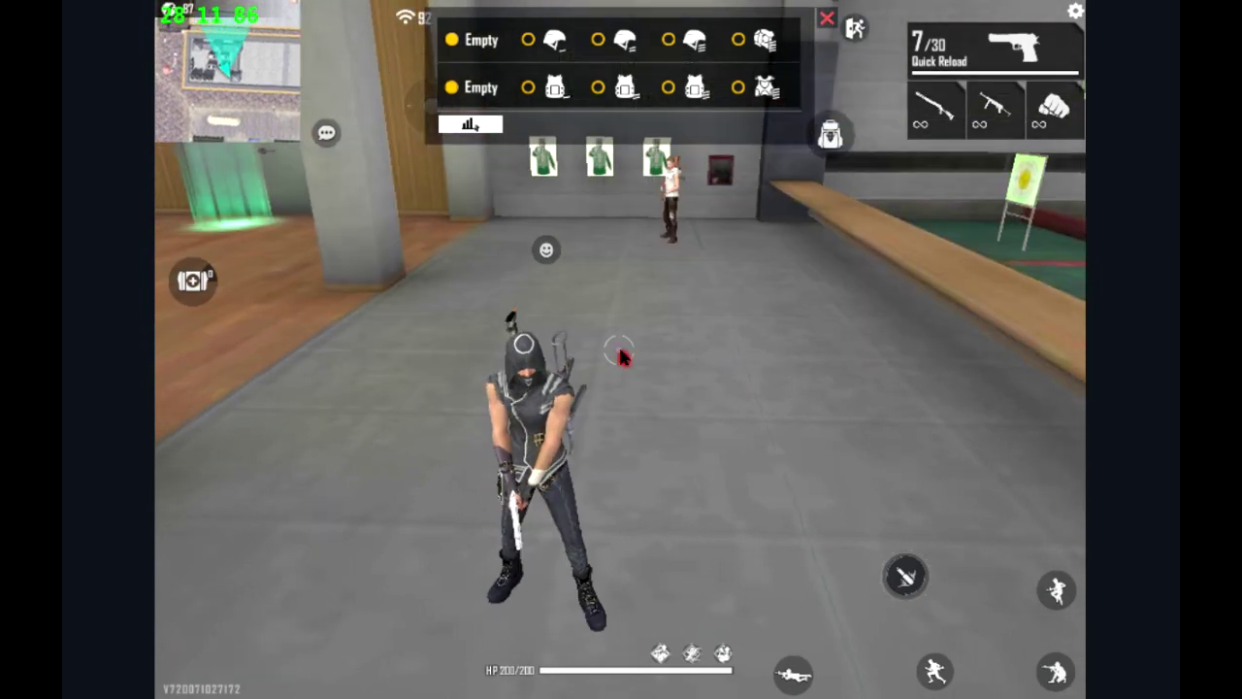
{"action": "left_click", "coordinate": [618, 344]}
{"action": "key", "text": "w"}
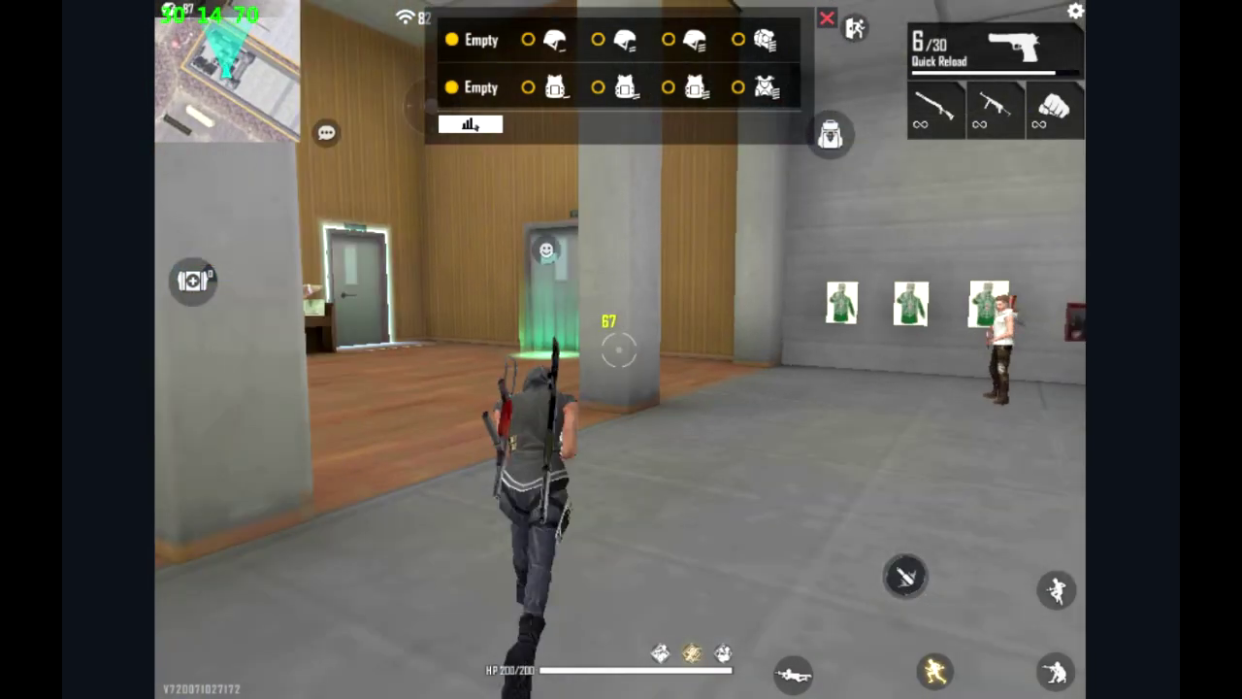
{"action": "key", "text": "r"}
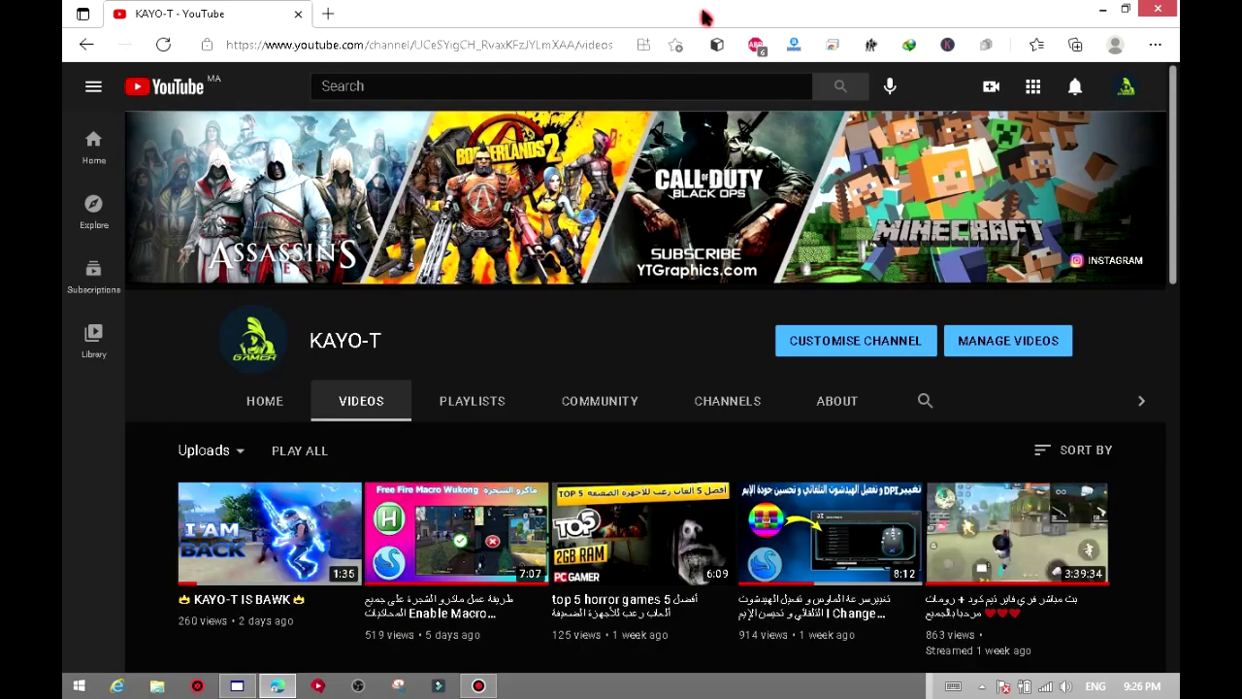